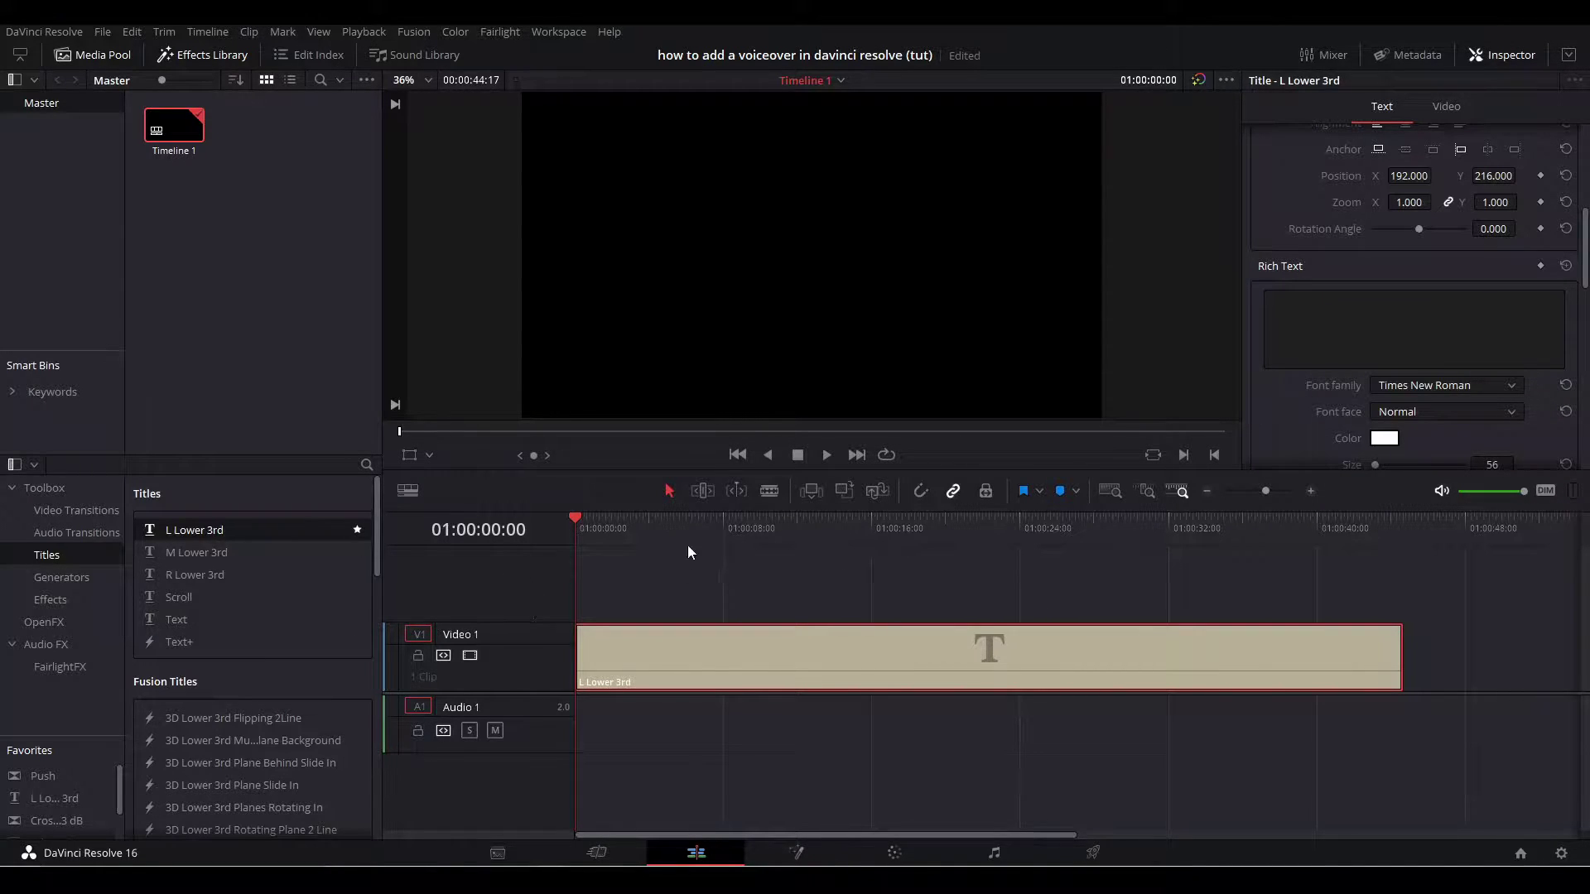
Preview the title clip from the timeline's start with the playhead reset, and look over the Fairlight page
key(space)
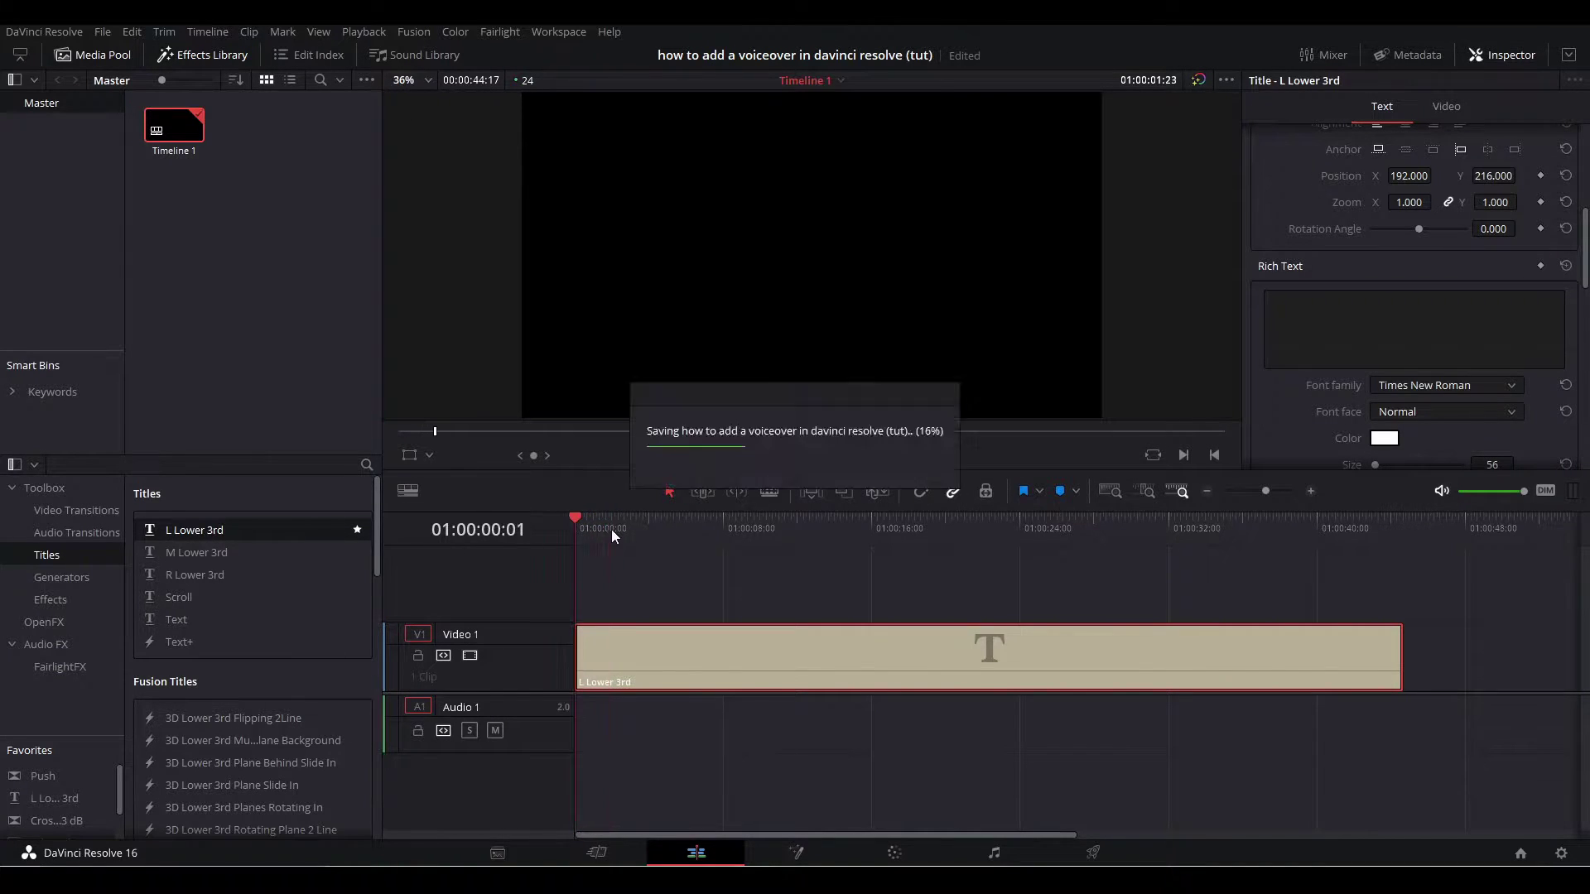
click(625, 527)
key(Home)
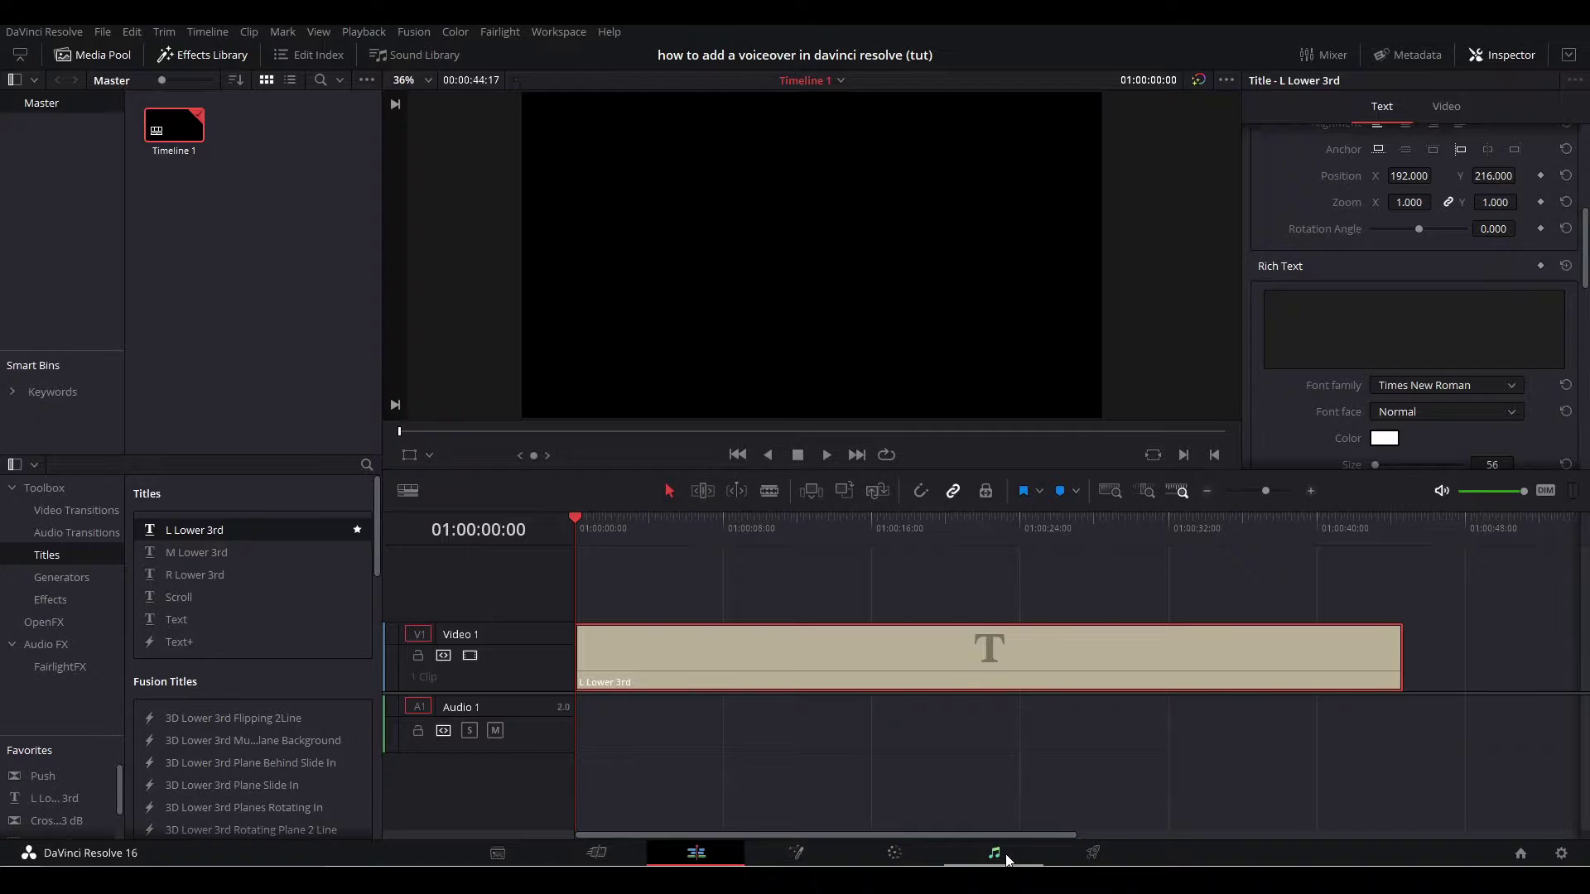
click(1006, 856)
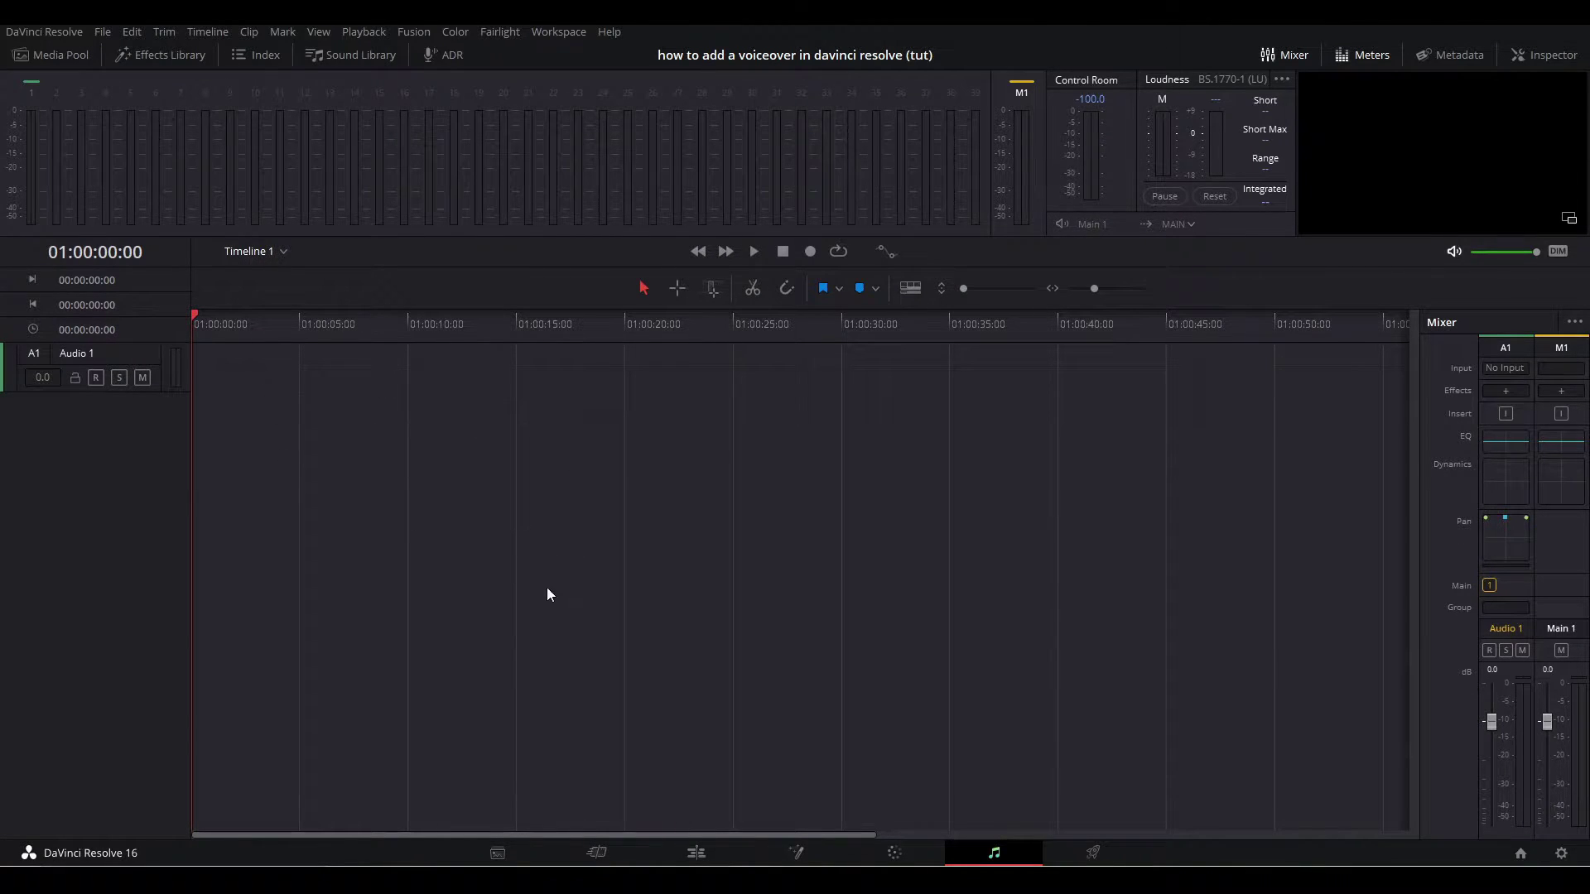
click(696, 853)
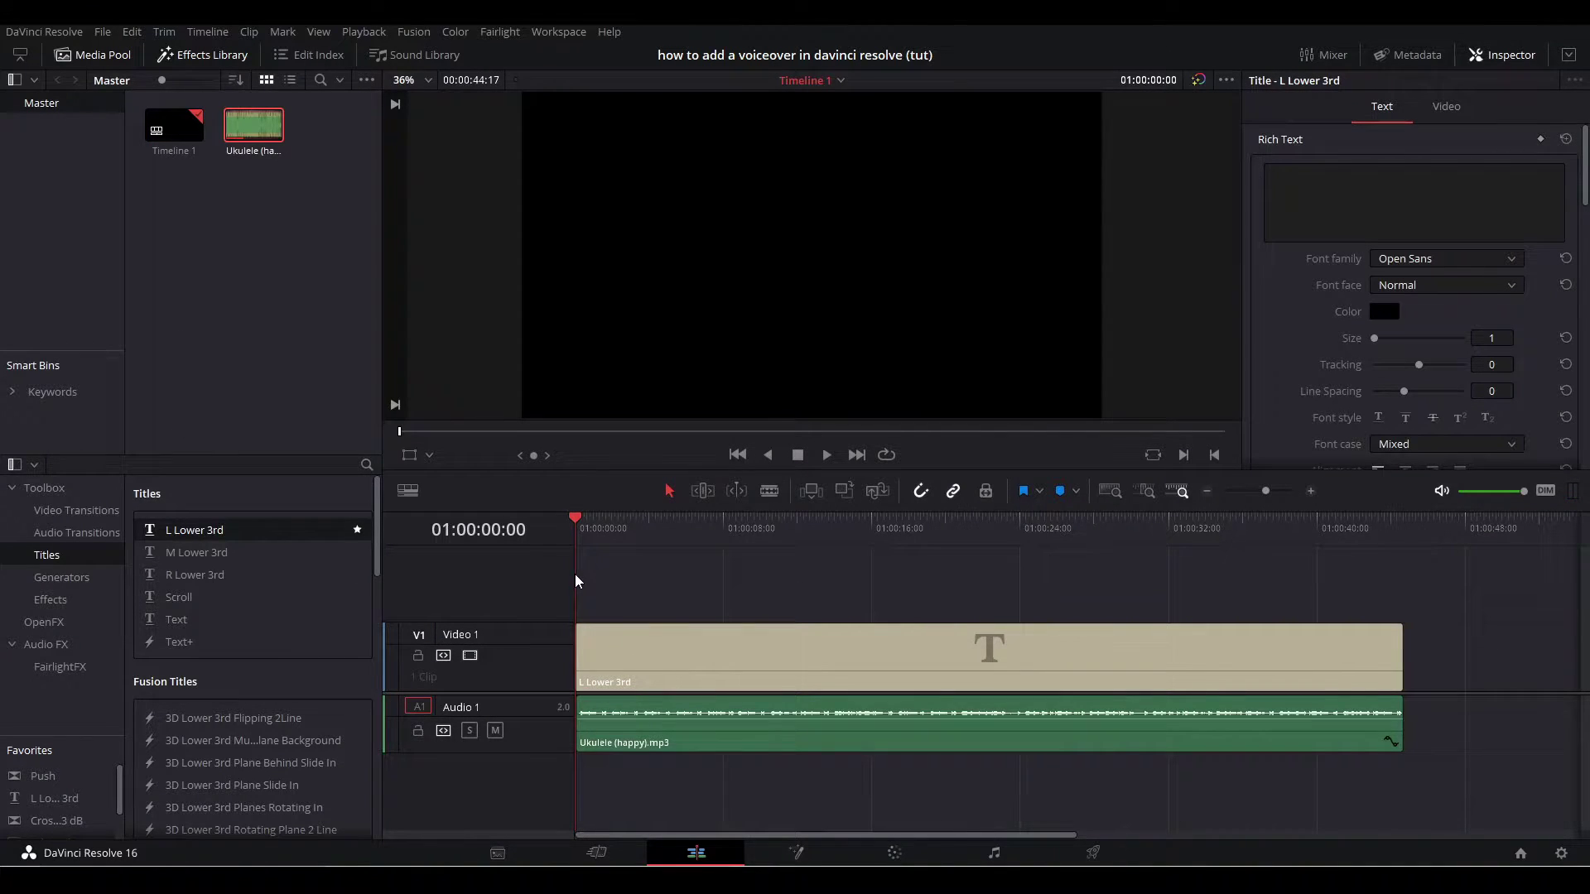
Play the first seconds of the ukulele music under the title, and view its track on the Fairlight page
key(space)
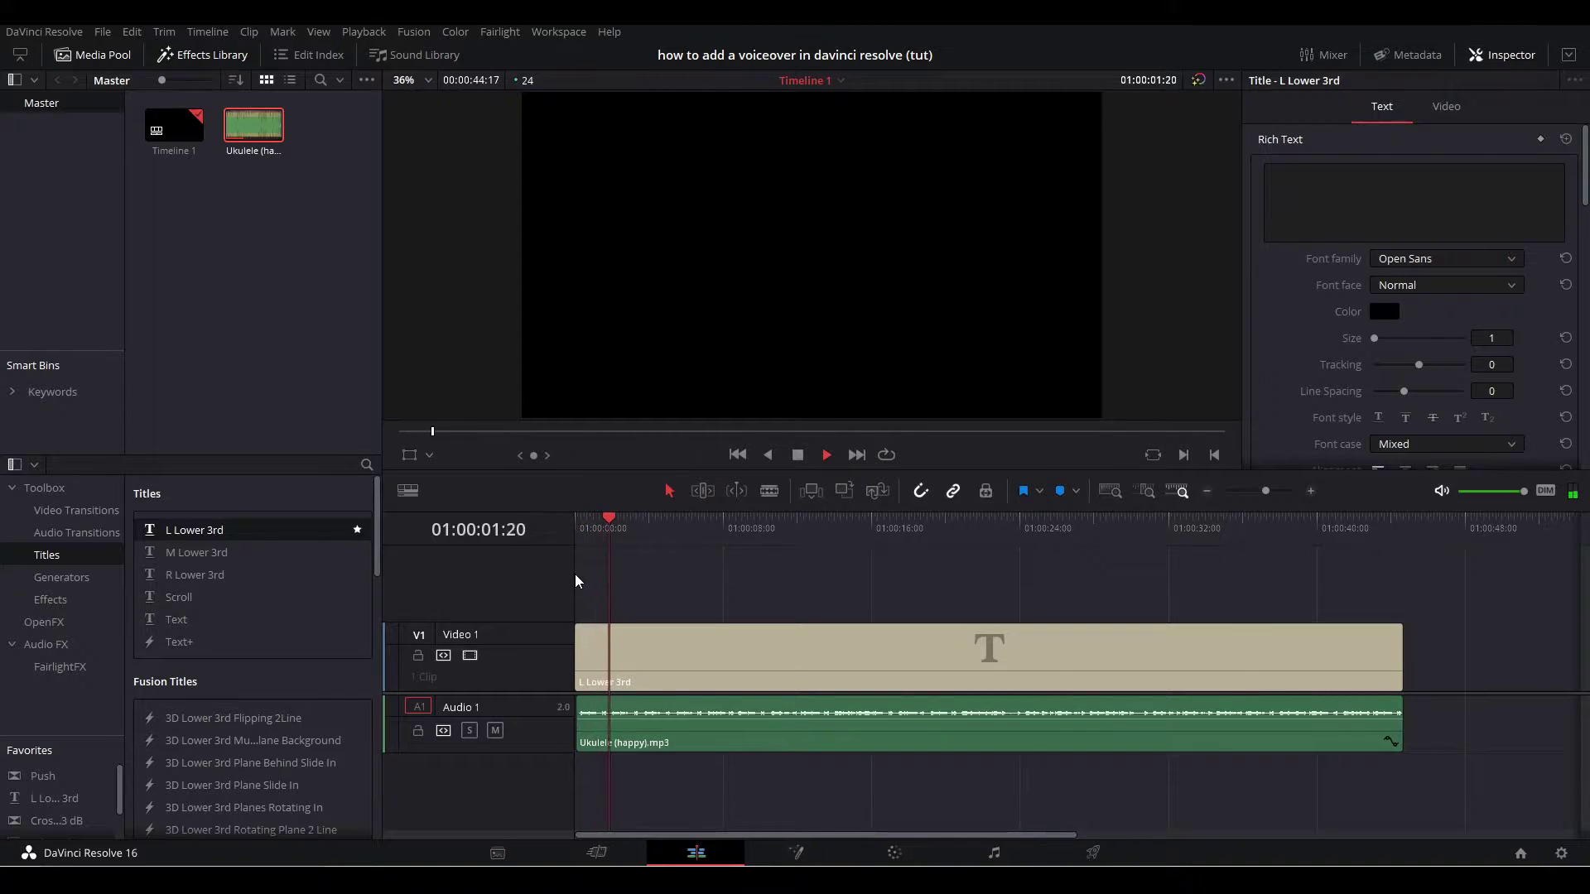
key(space)
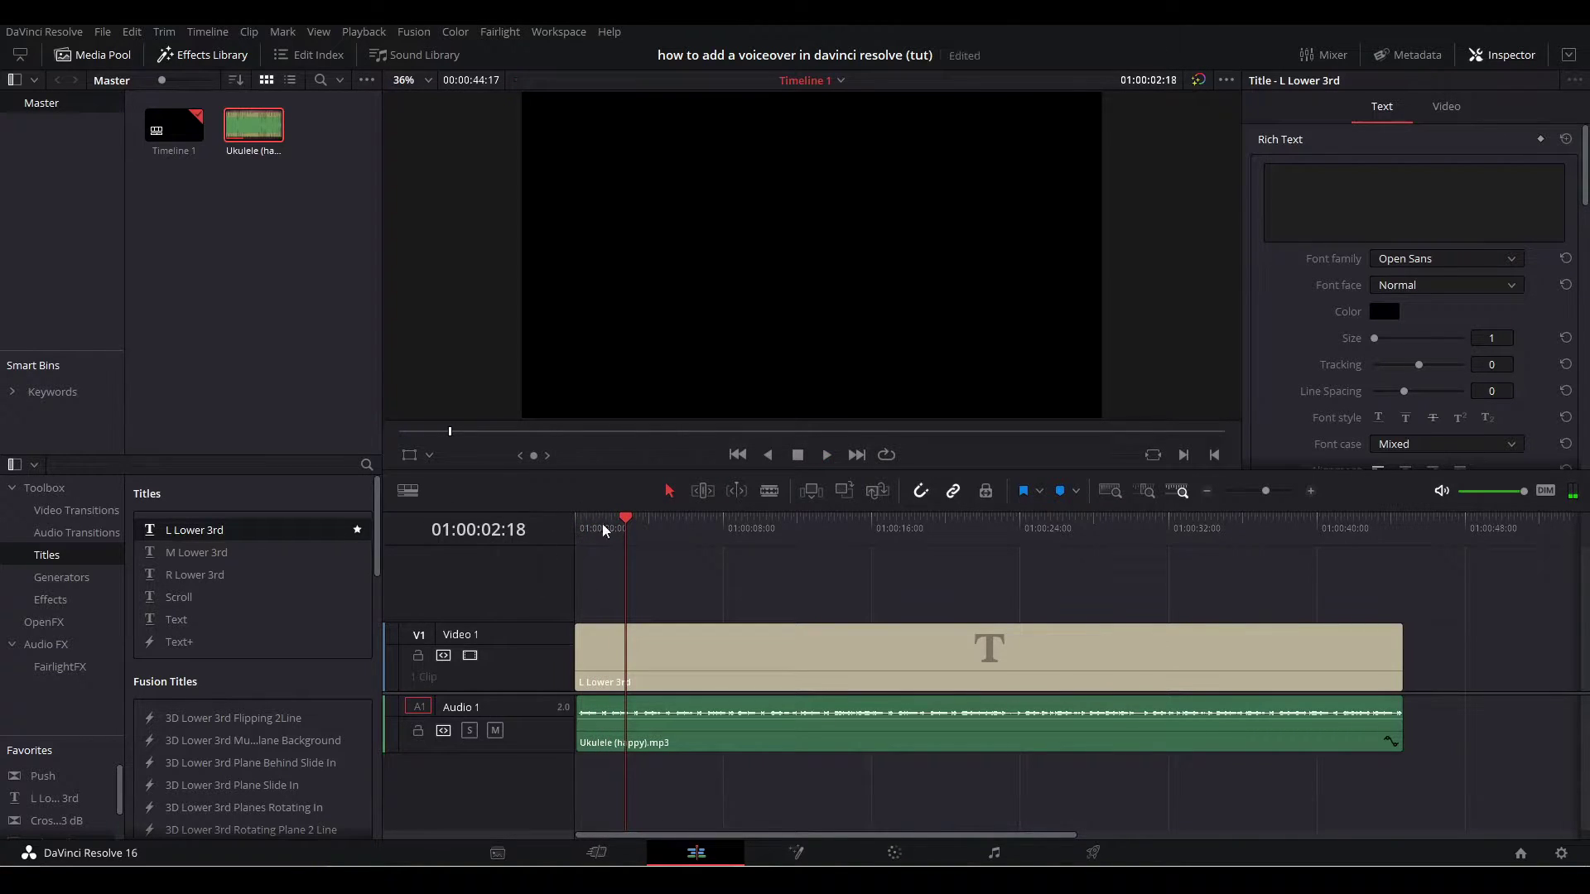
drag(613, 525, 558, 525)
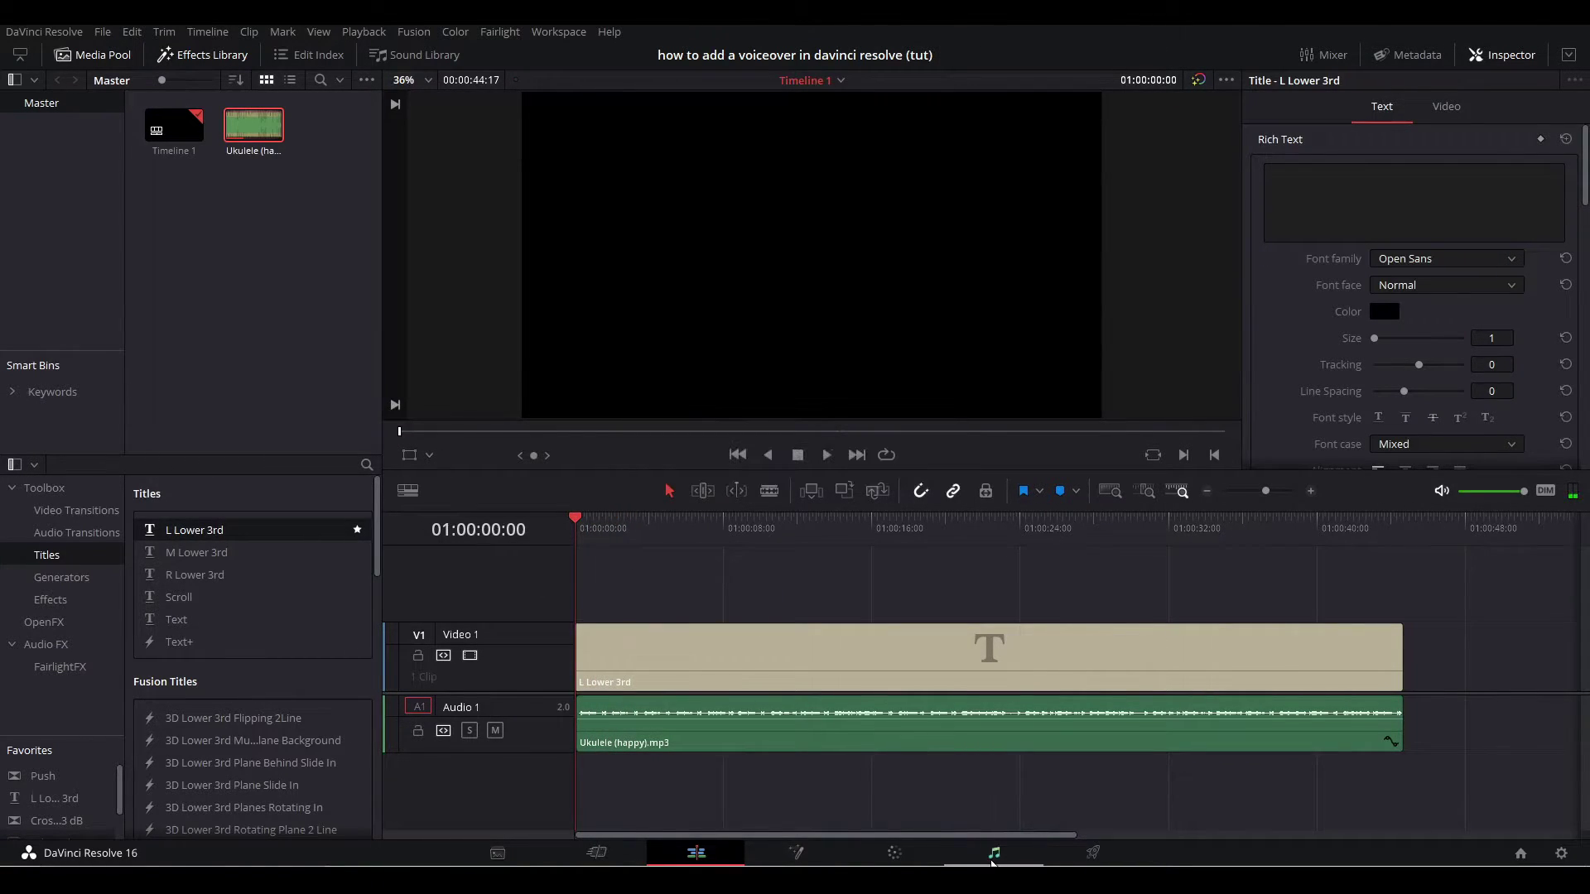
click(993, 853)
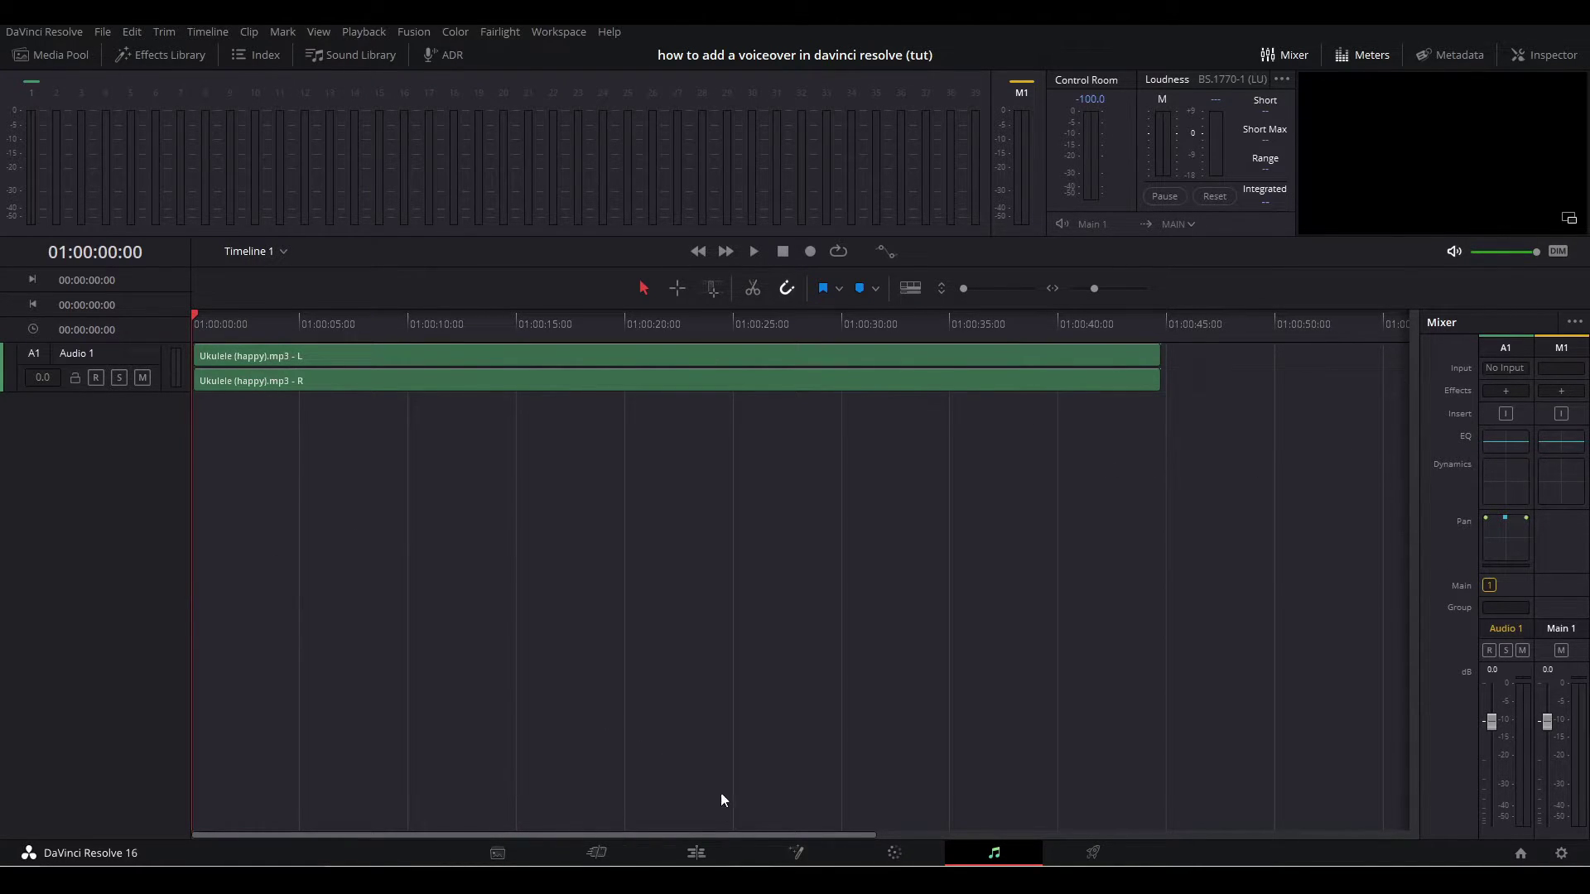
click(696, 853)
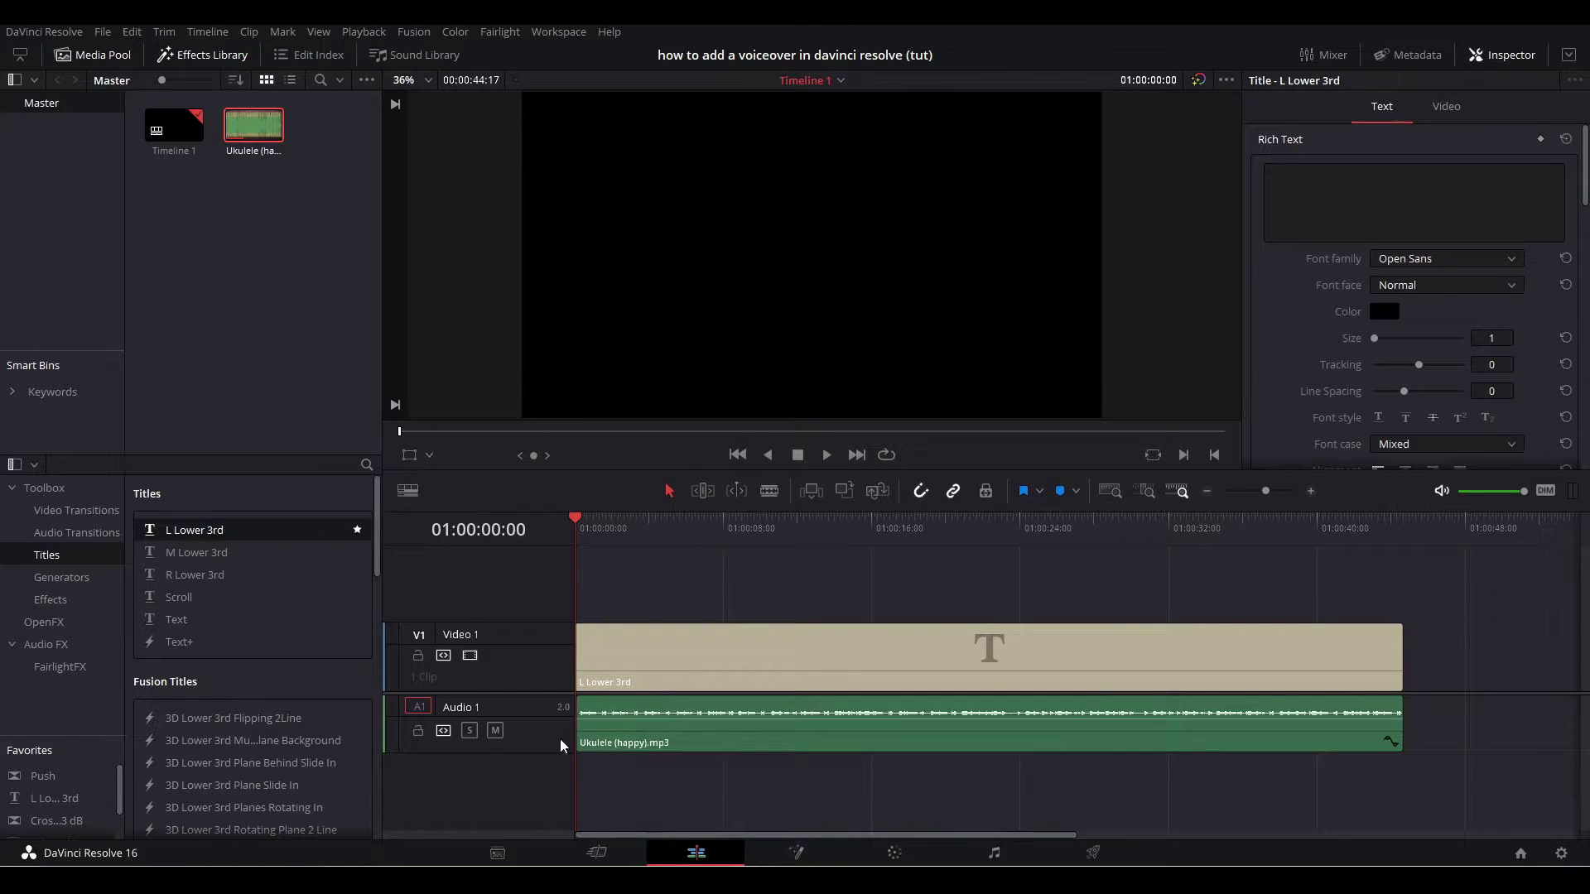
Create an empty Audio 2 track by placing Ukulele (happy).mp3 below Audio 1 and deleting that clip
click(955, 858)
drag(250, 139, 593, 797)
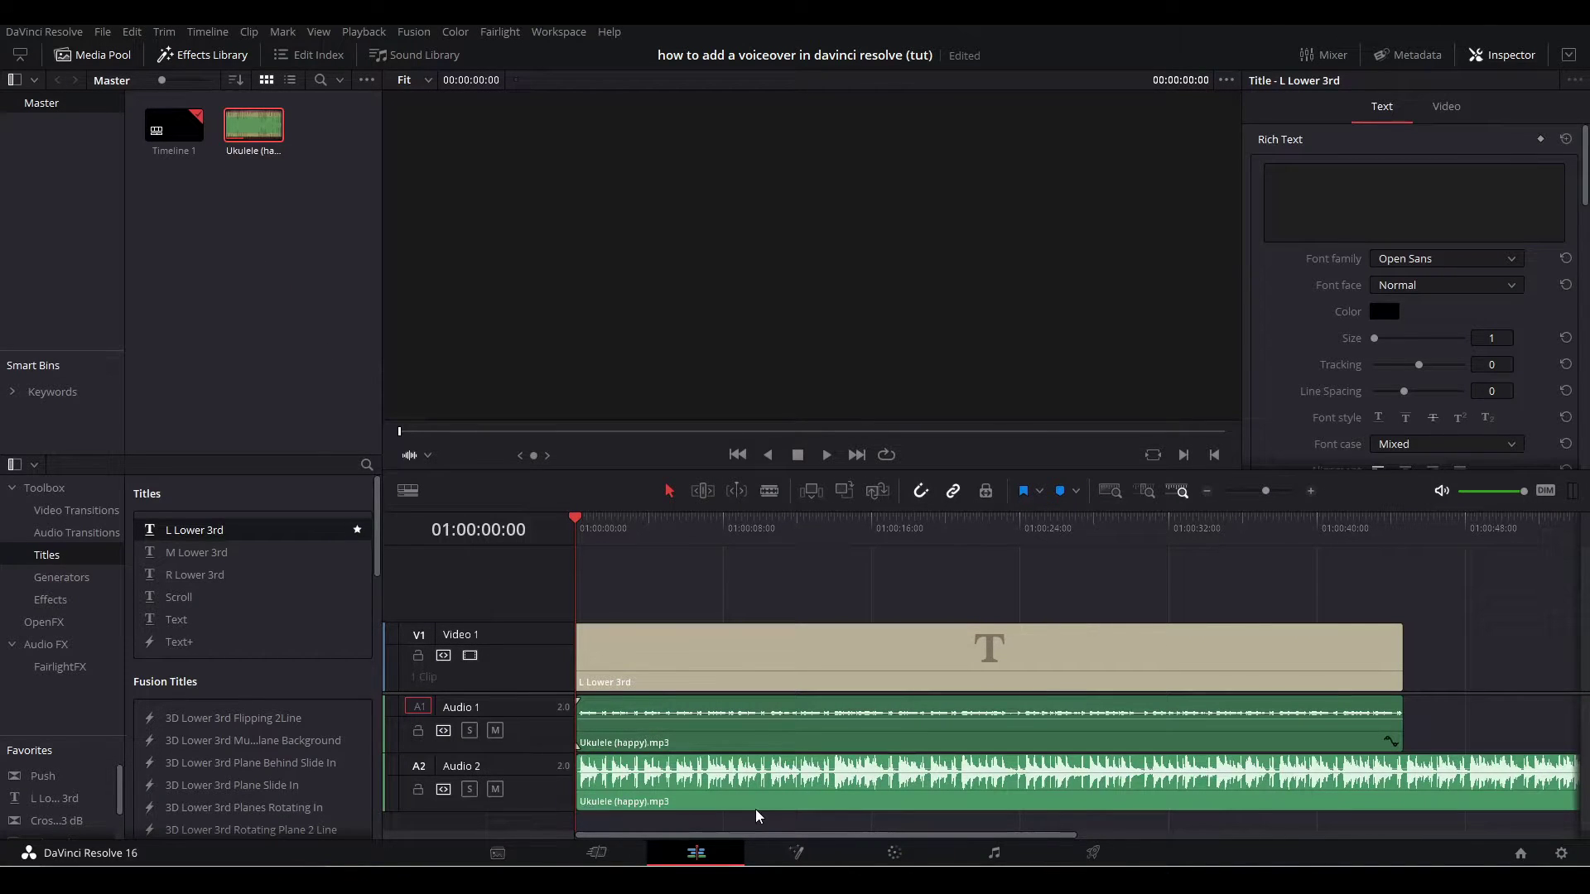
click(756, 808)
key(Delete)
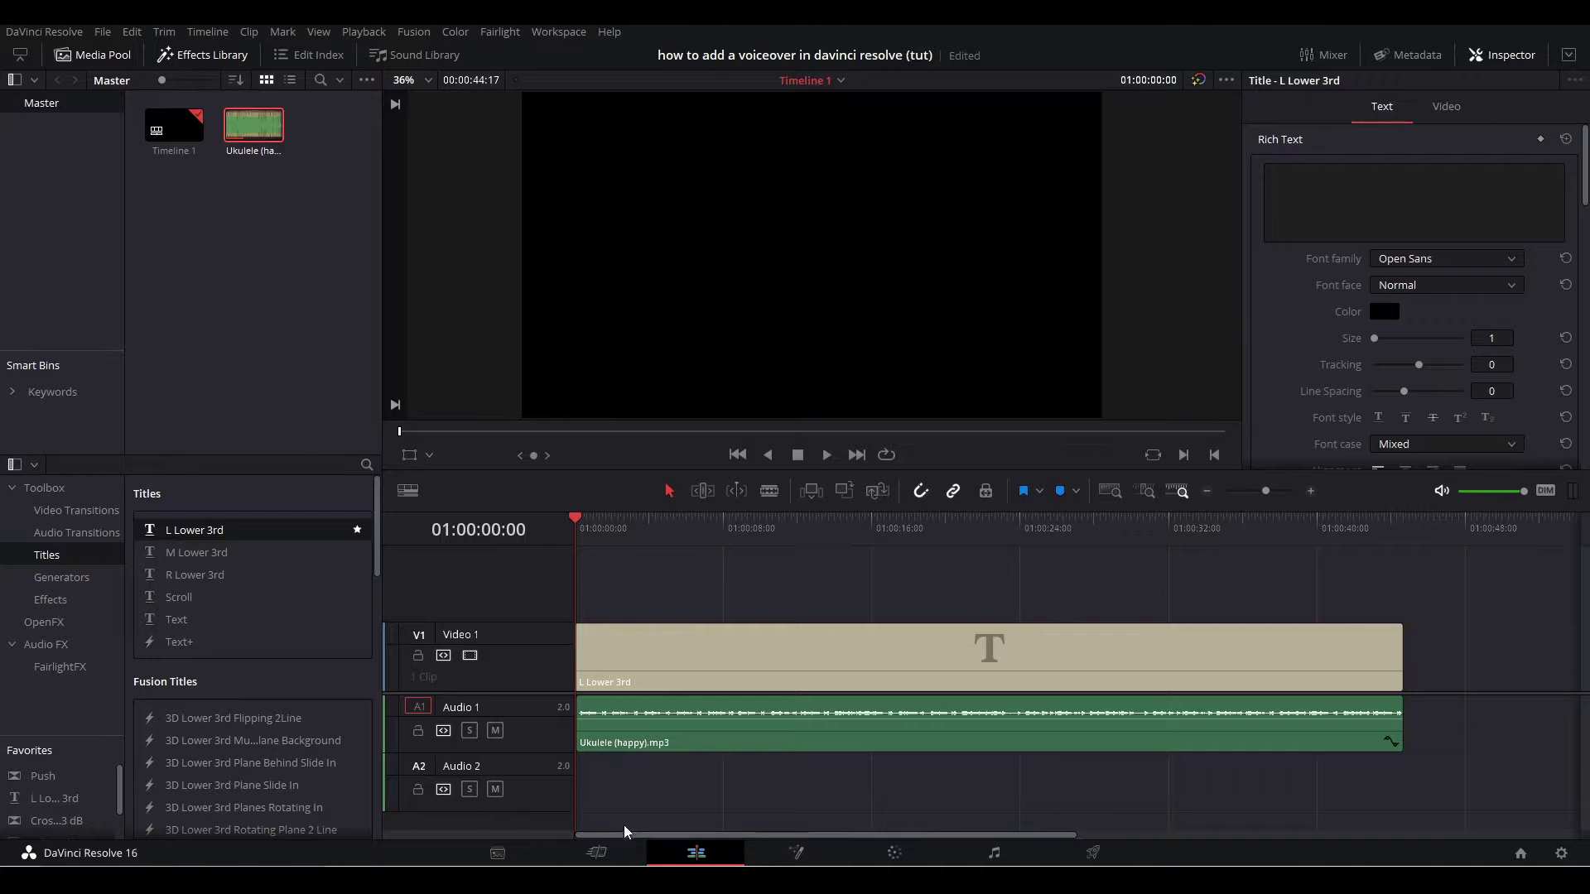
drag(254, 129, 608, 787)
click(604, 782)
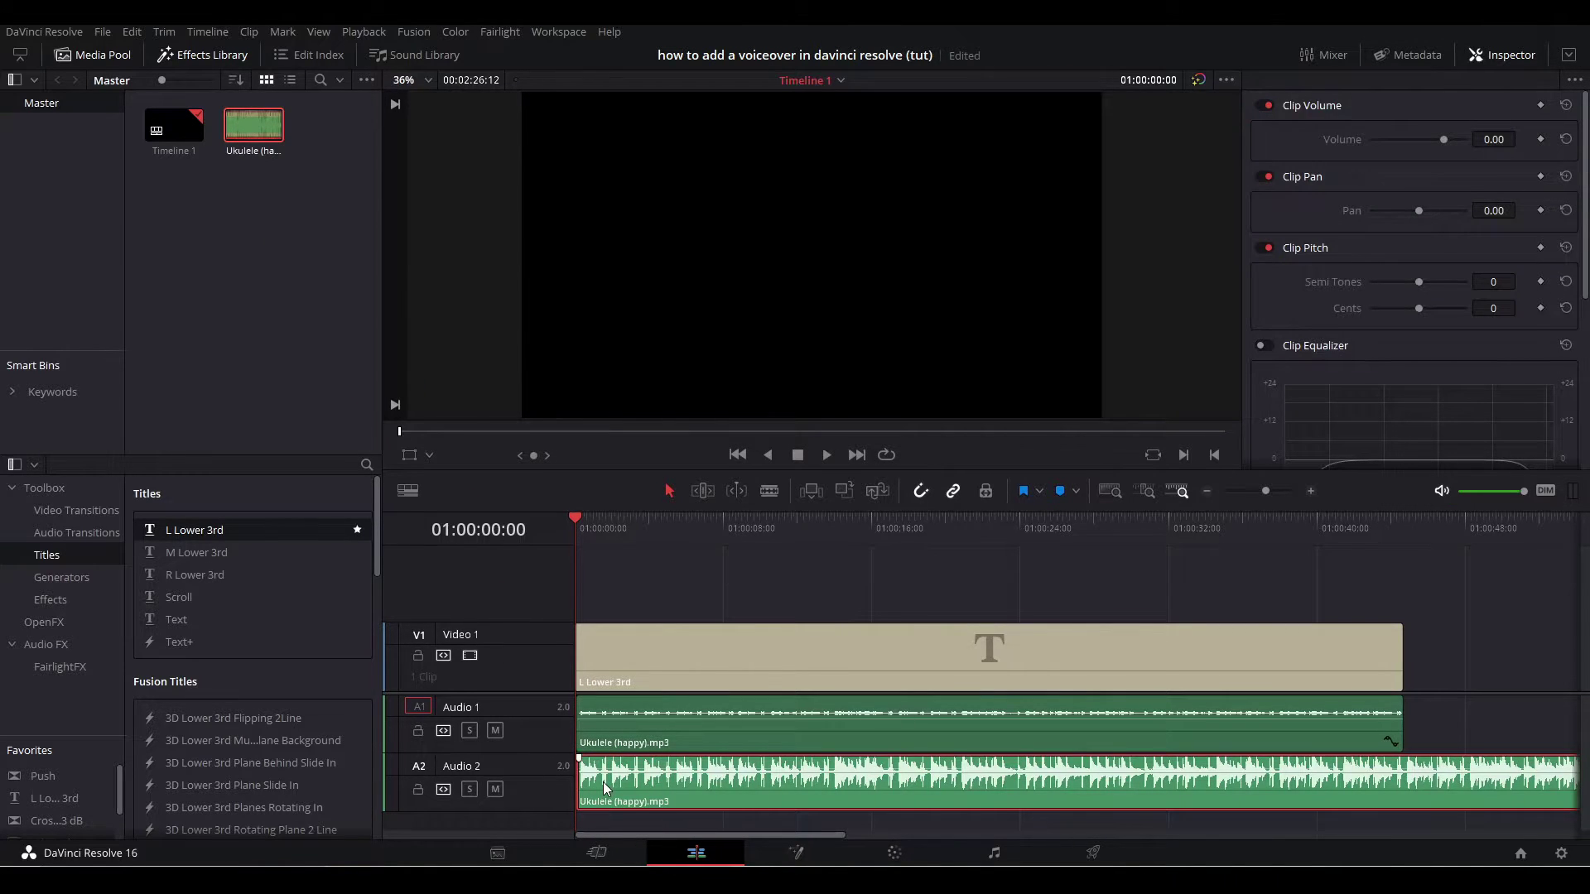
key(ctrl+z)
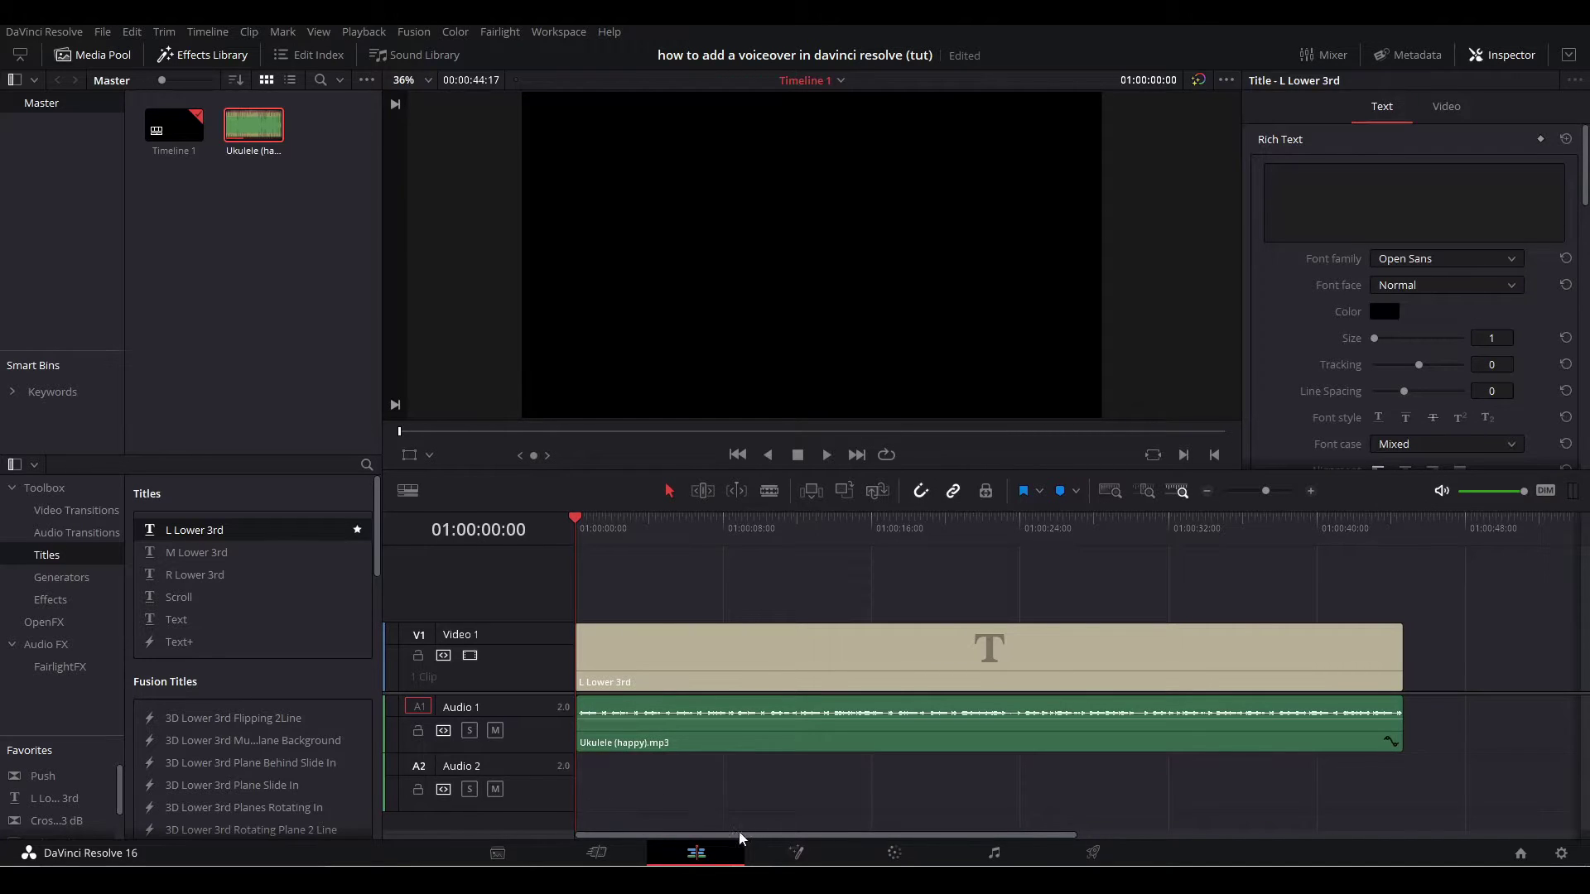
On the Fairlight page, patch the microphone audio input to the left and right channels of Audio 2
click(977, 847)
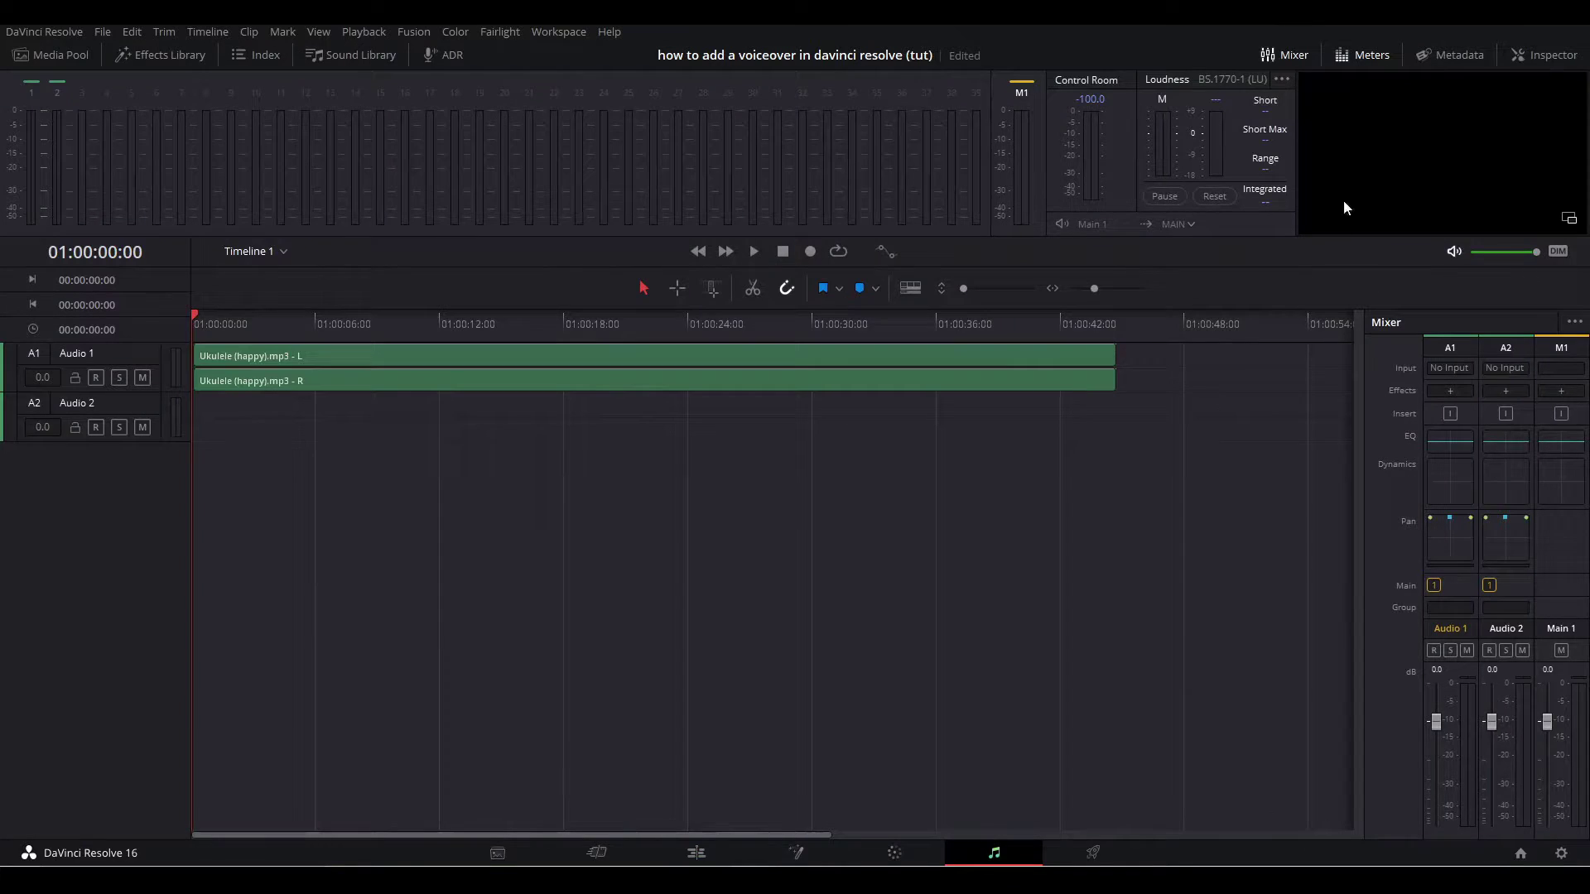
click(1521, 367)
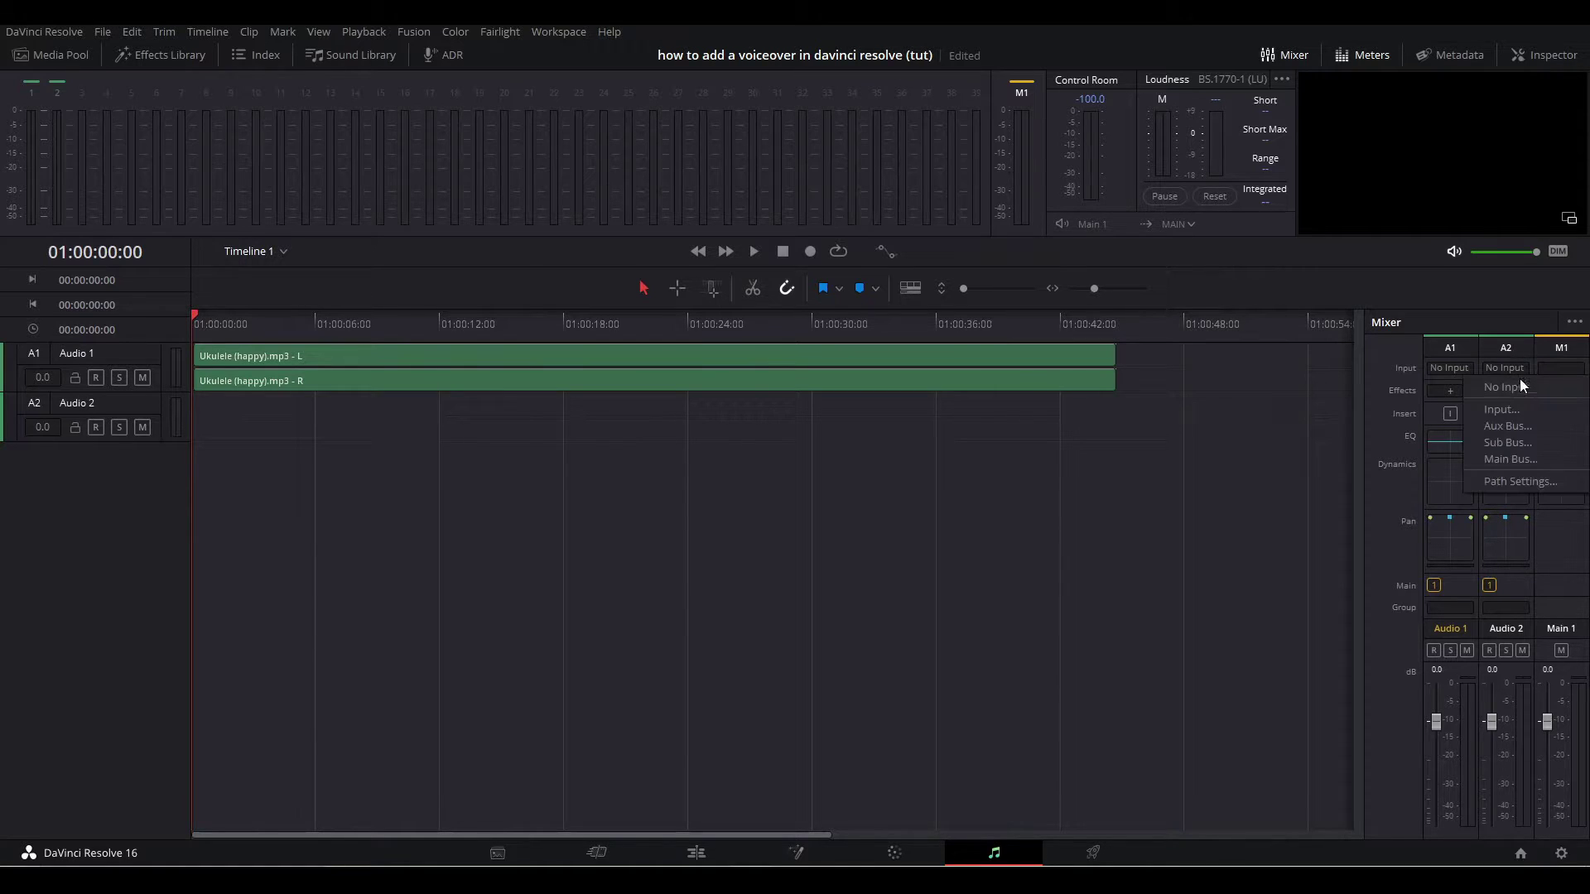
click(1514, 409)
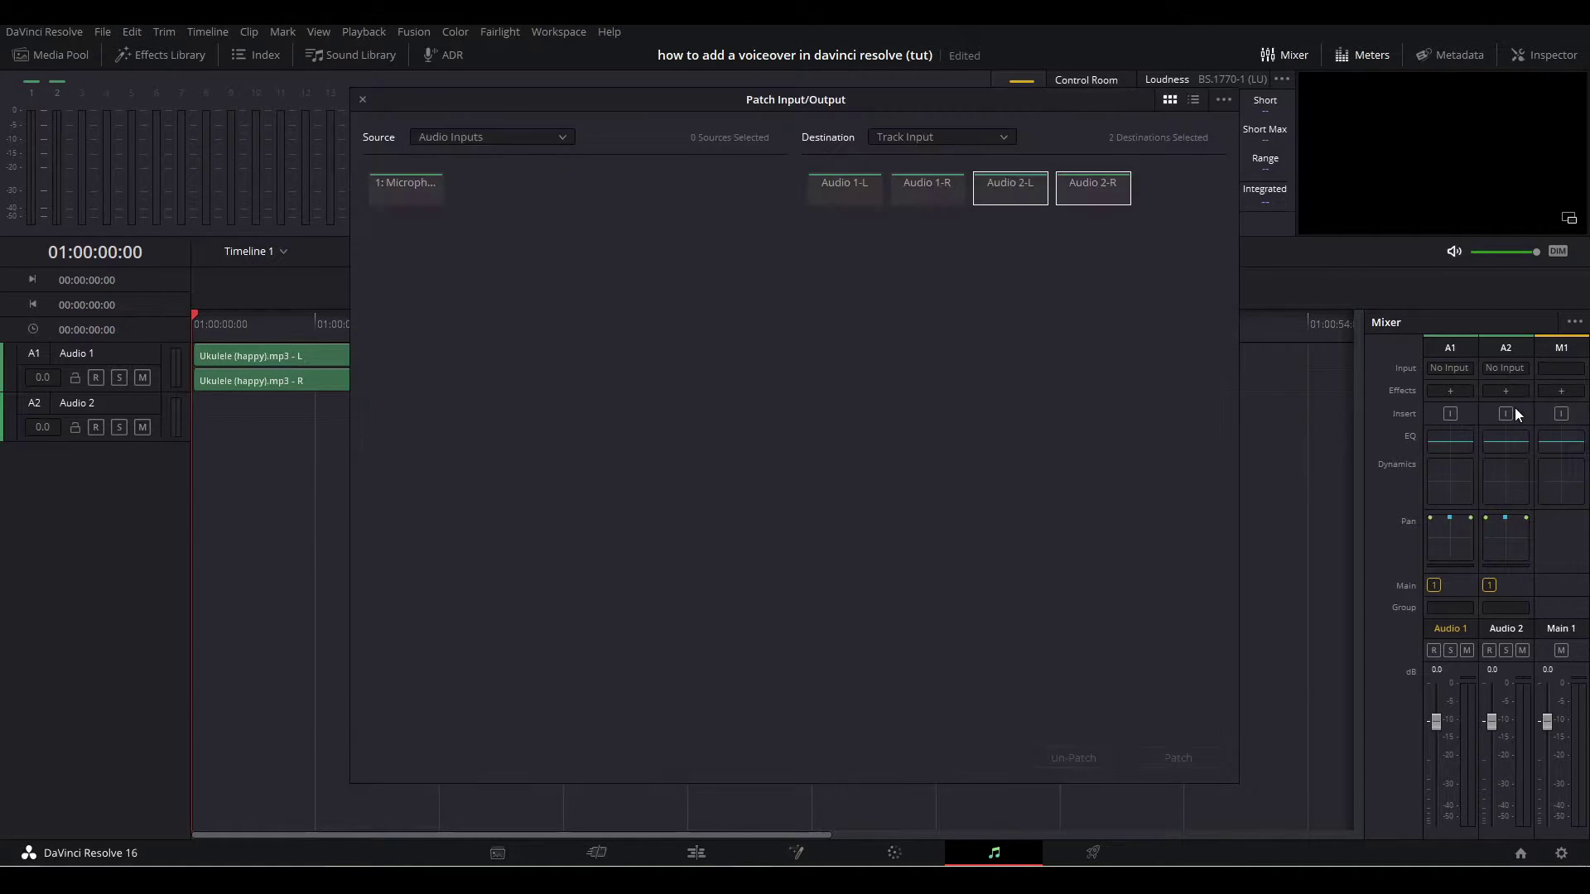
click(401, 193)
click(1165, 755)
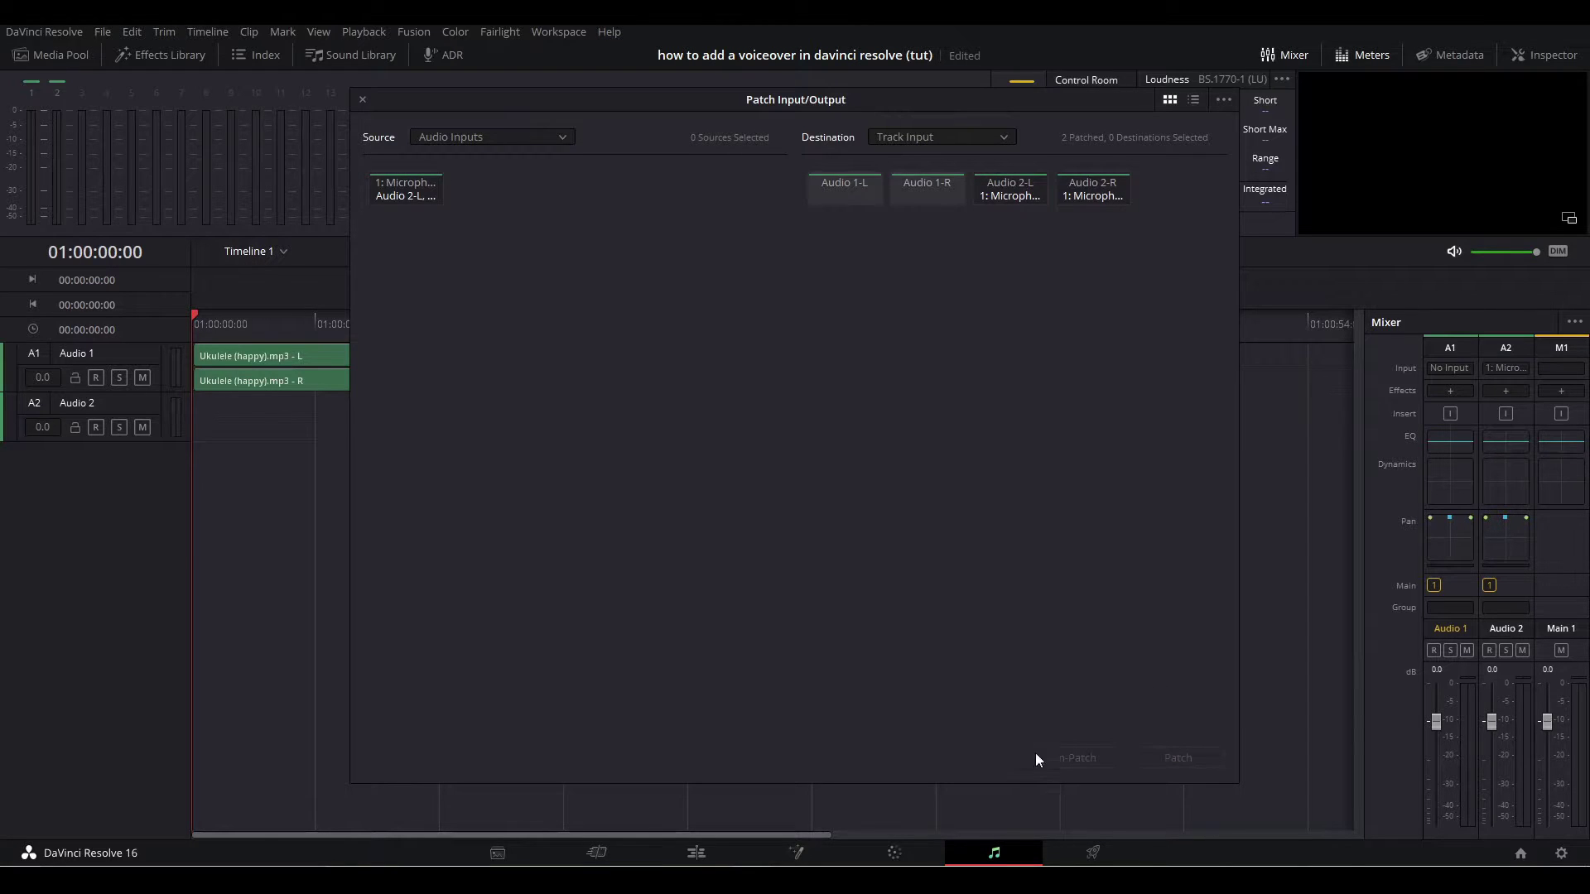
click(363, 101)
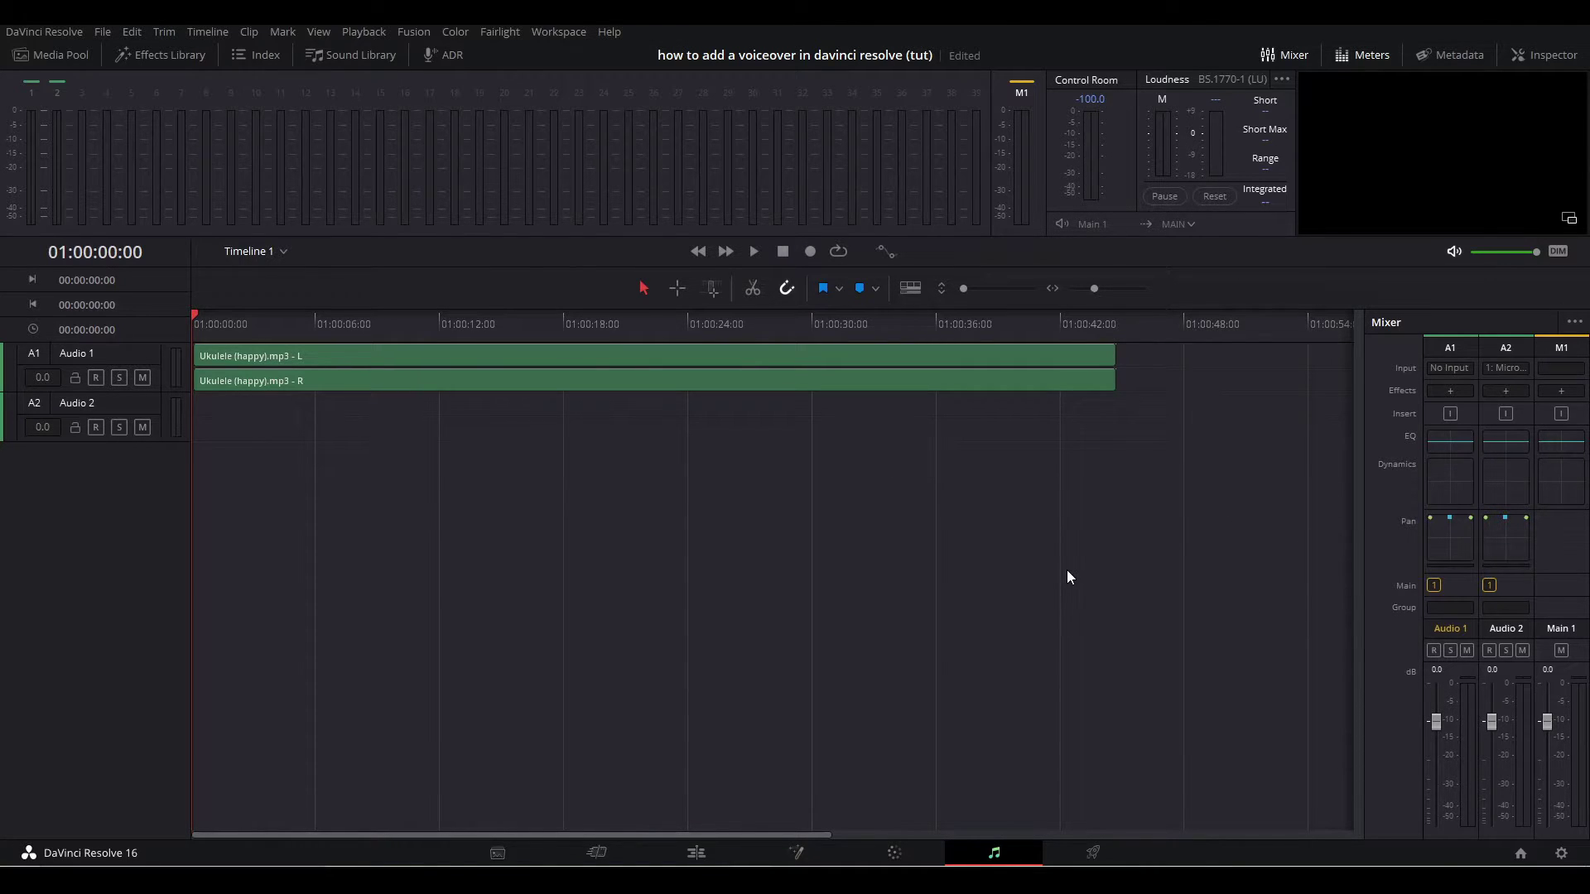
Arm the Audio 2 track for recording to test the microphone signal, and disarm it
click(96, 426)
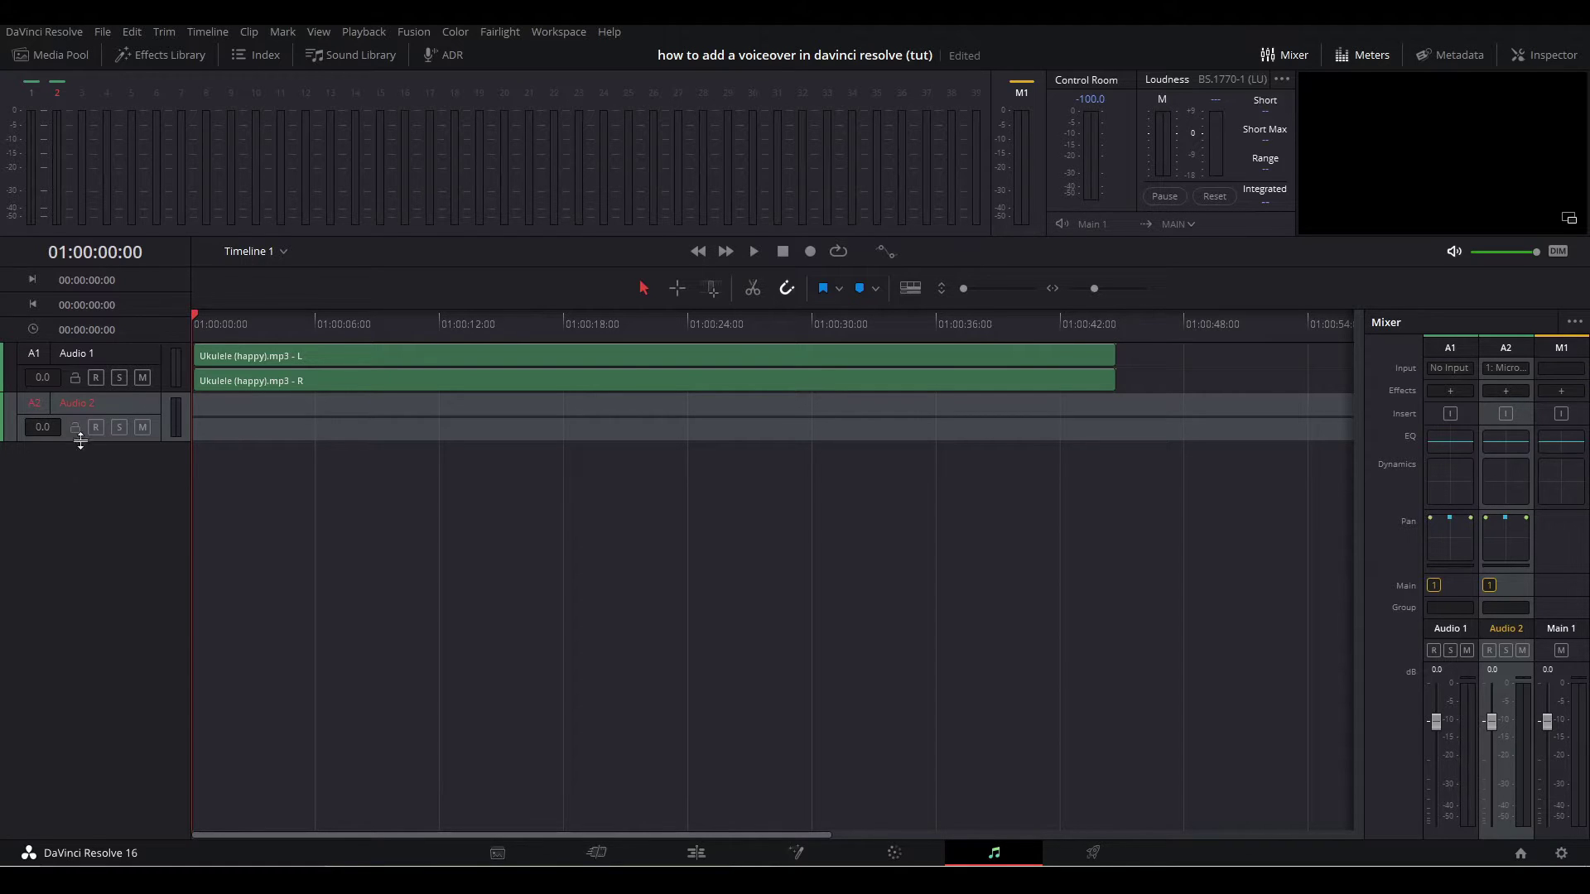
click(96, 426)
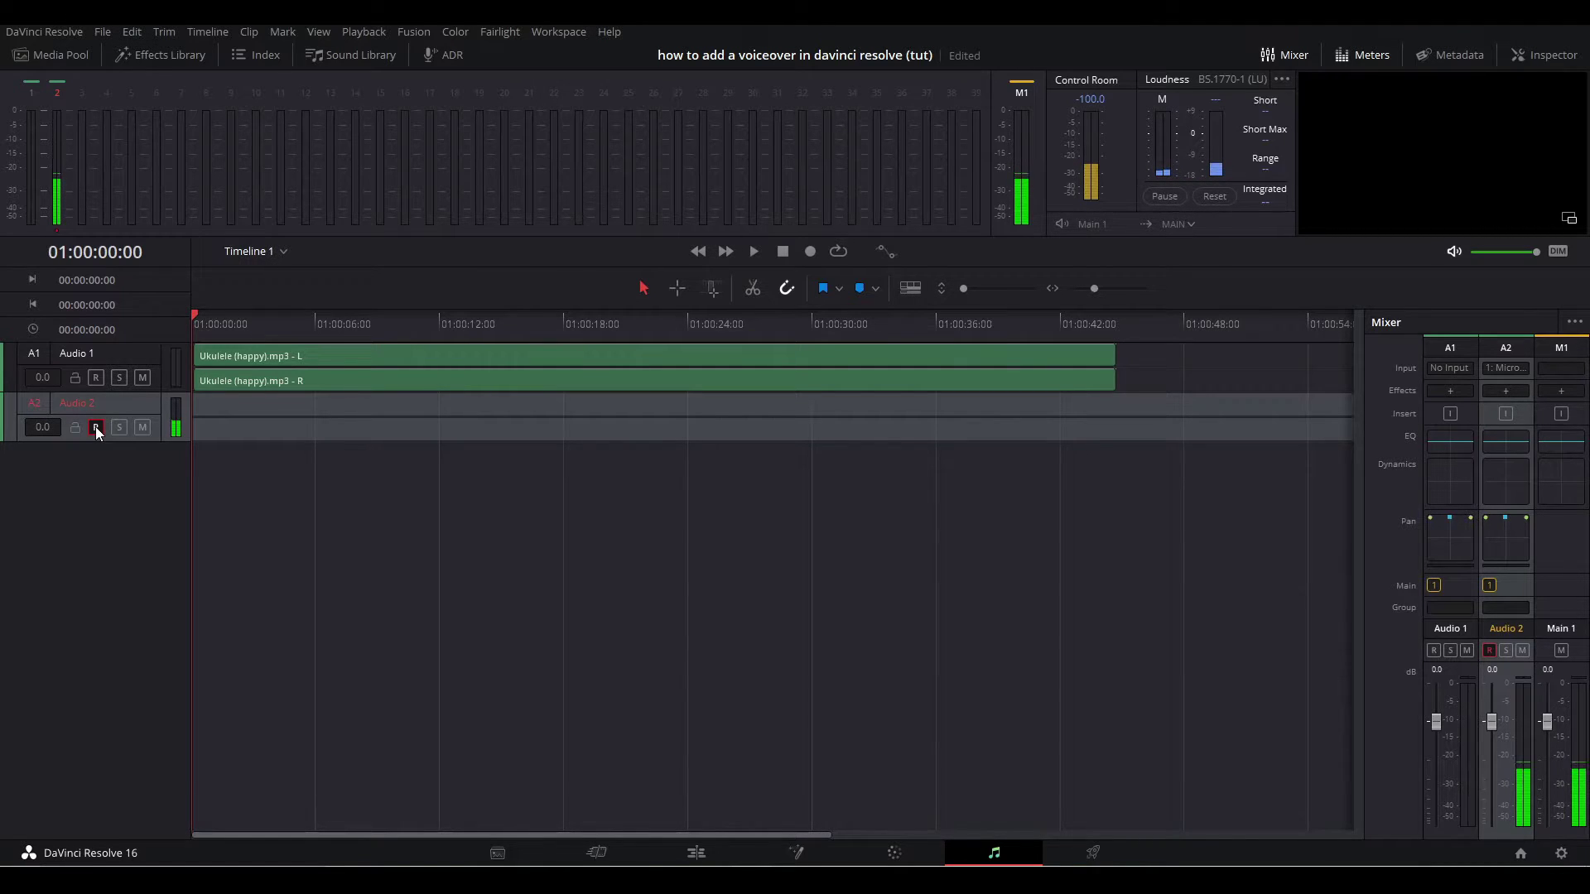
click(96, 426)
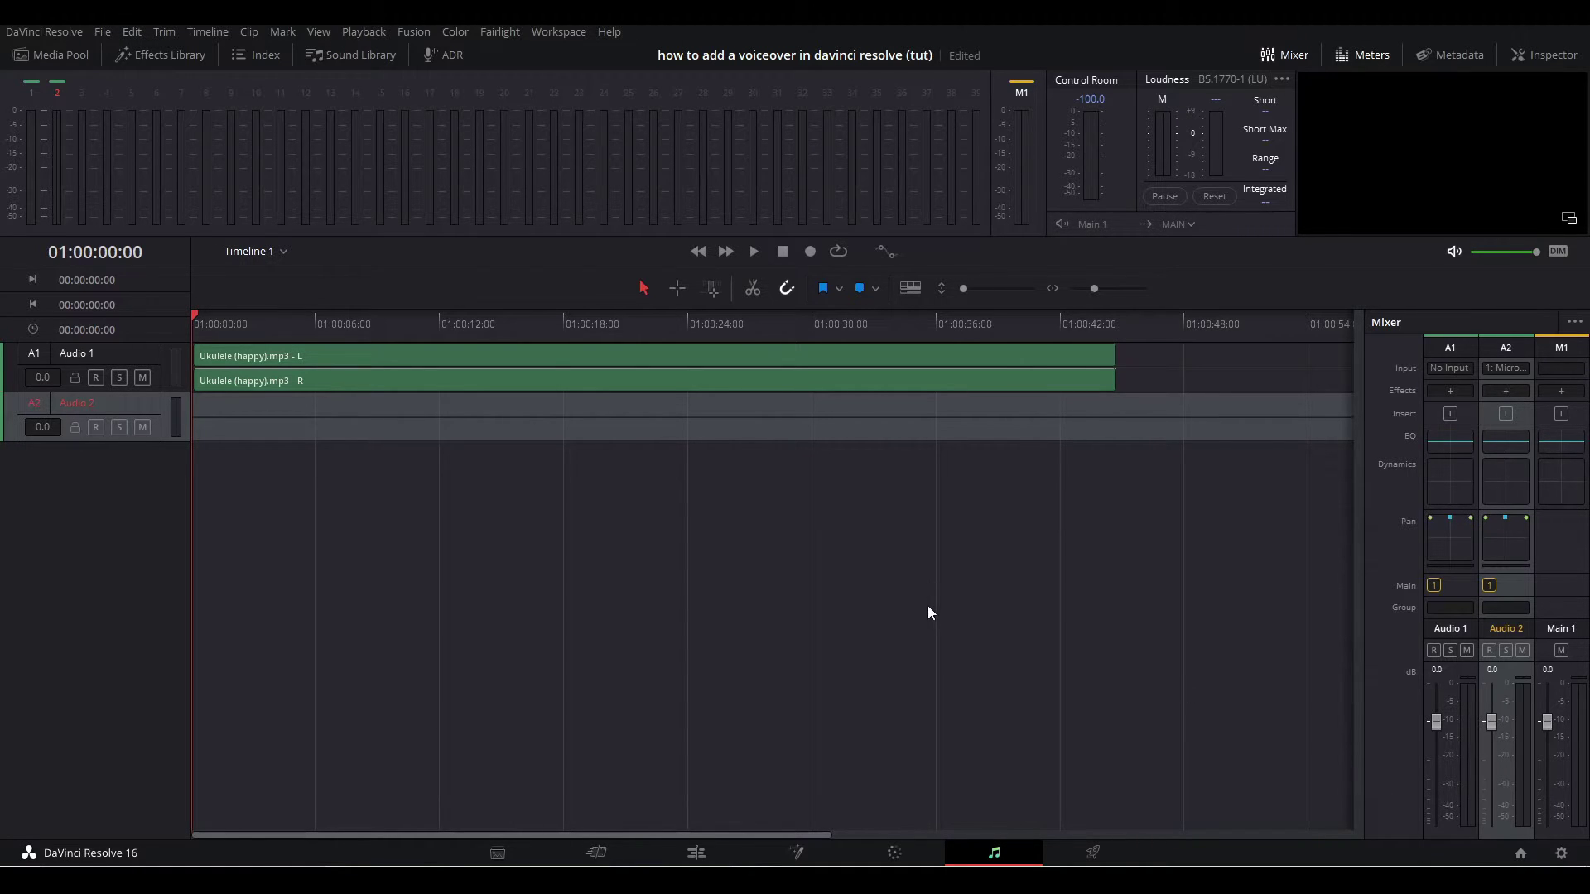
Check the computer's speaker volume in the system sound control
click(1383, 880)
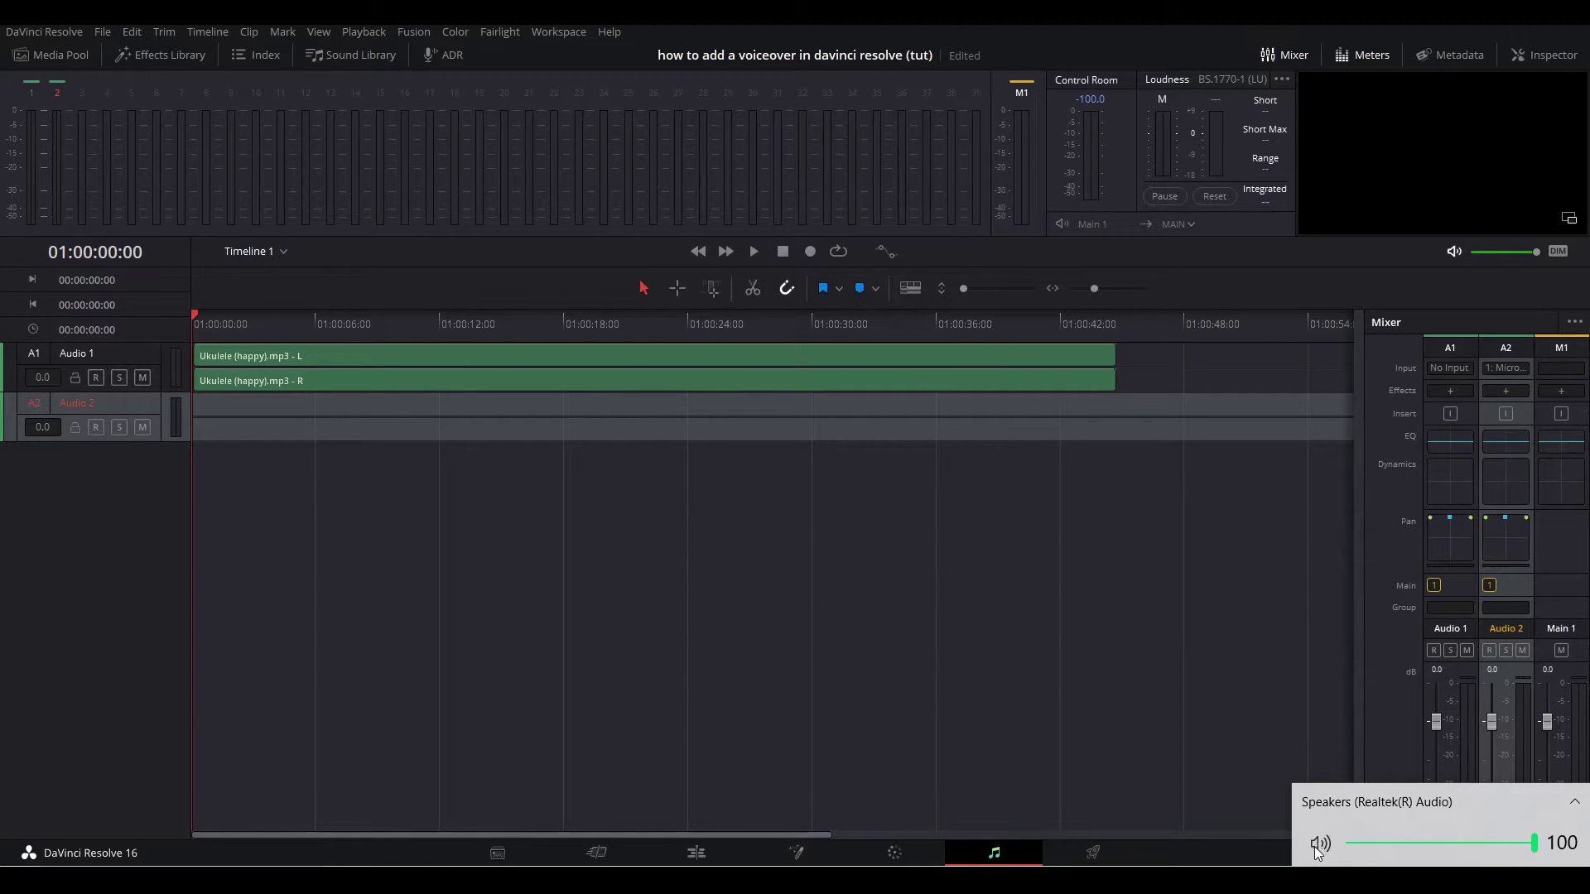
click(1020, 720)
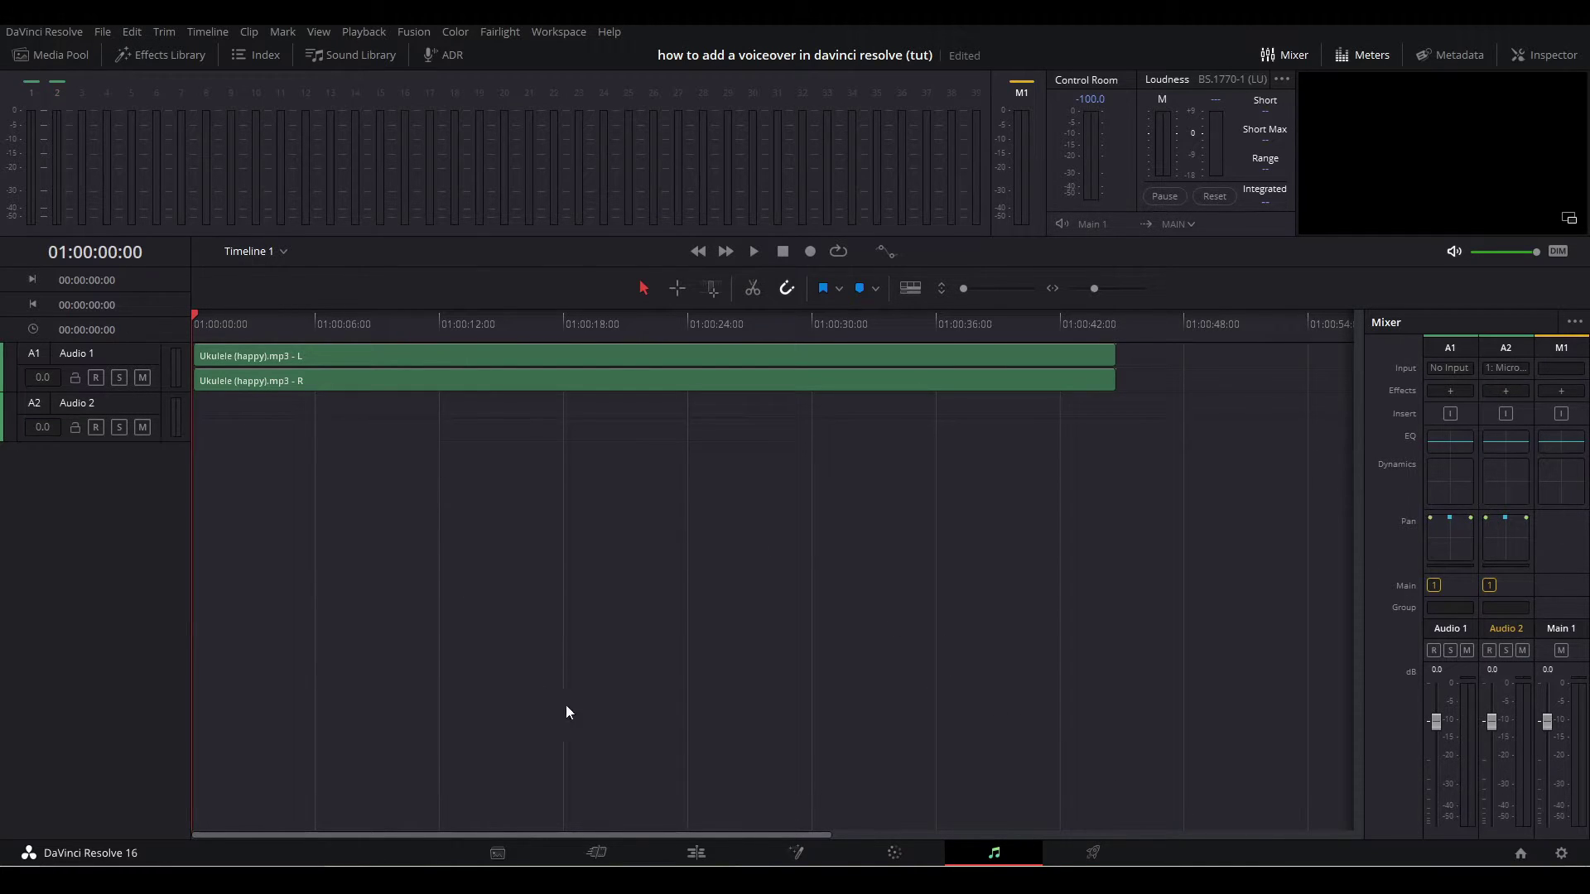
click(1383, 880)
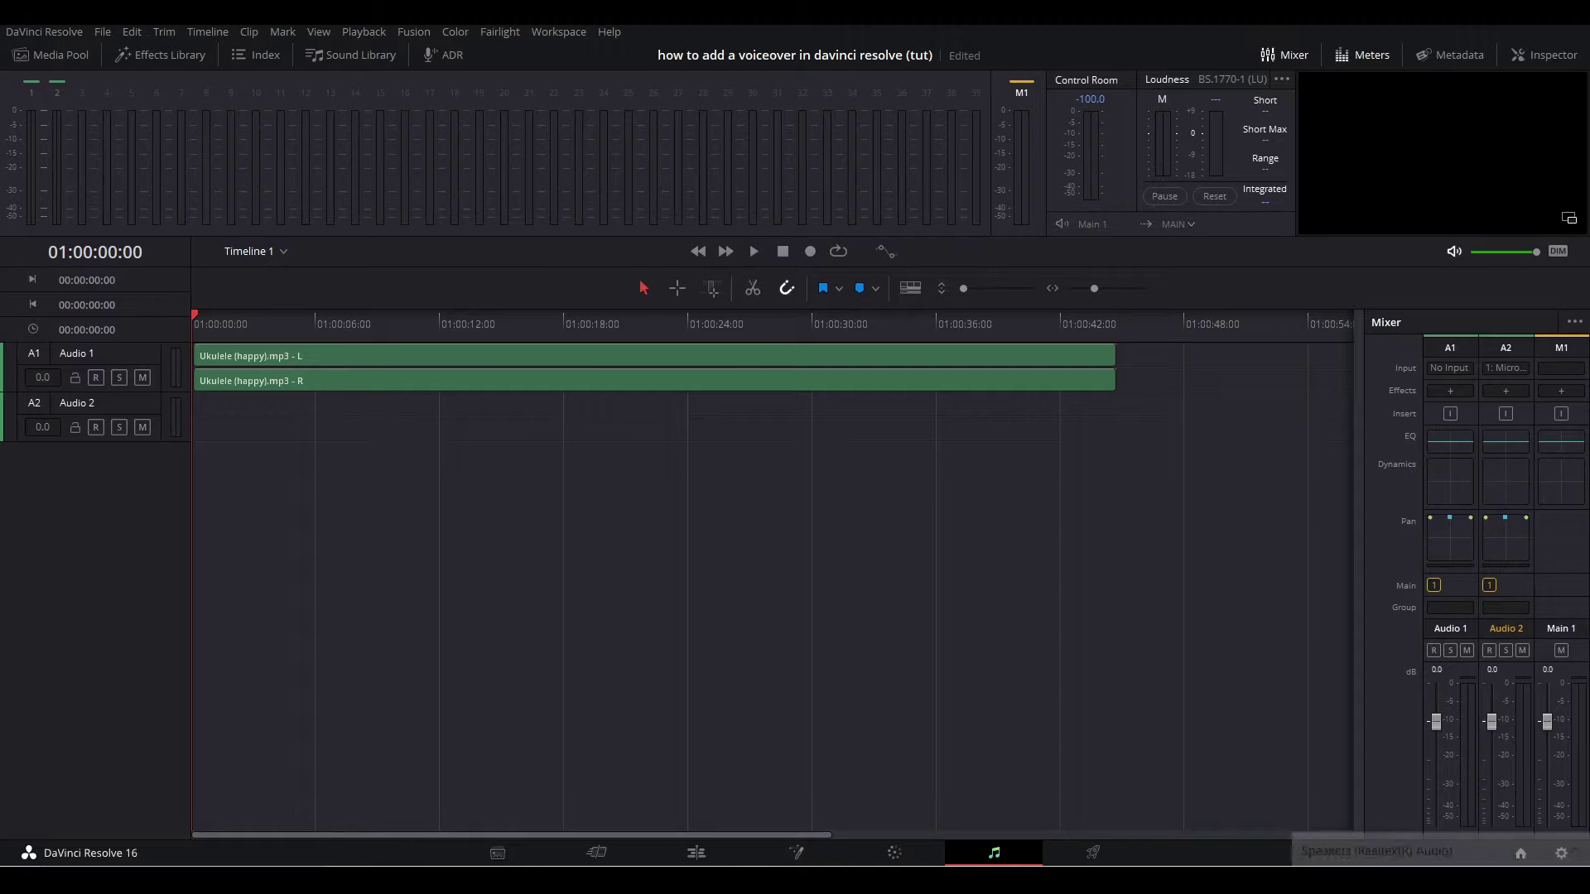
click(1079, 693)
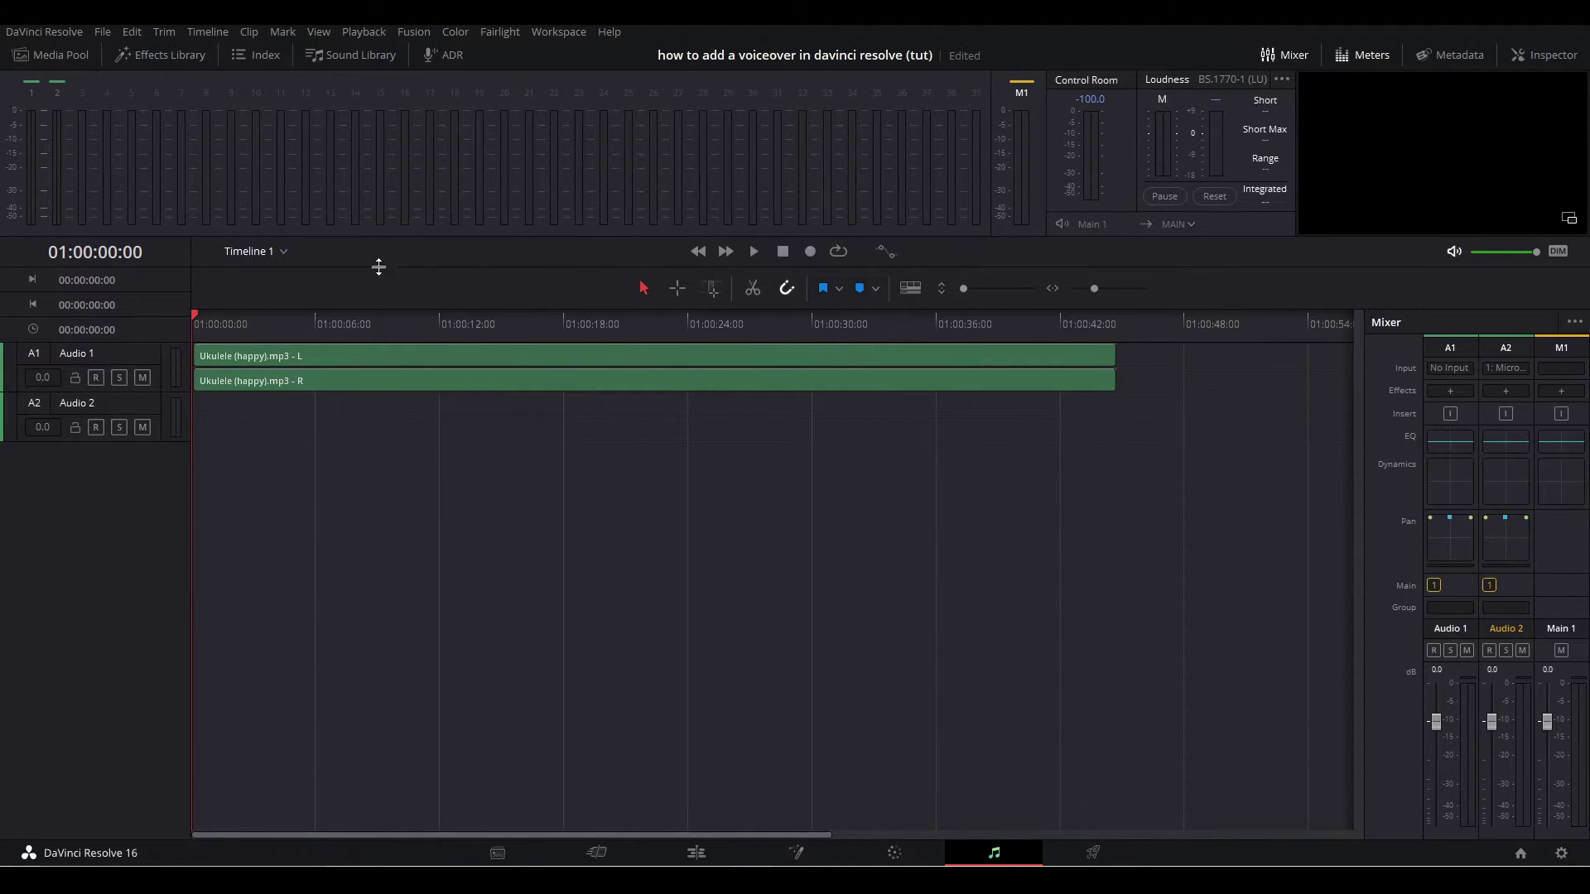
Arm Audio 2 and record a voiceover of about 7 seconds from the start of the timeline
click(96, 428)
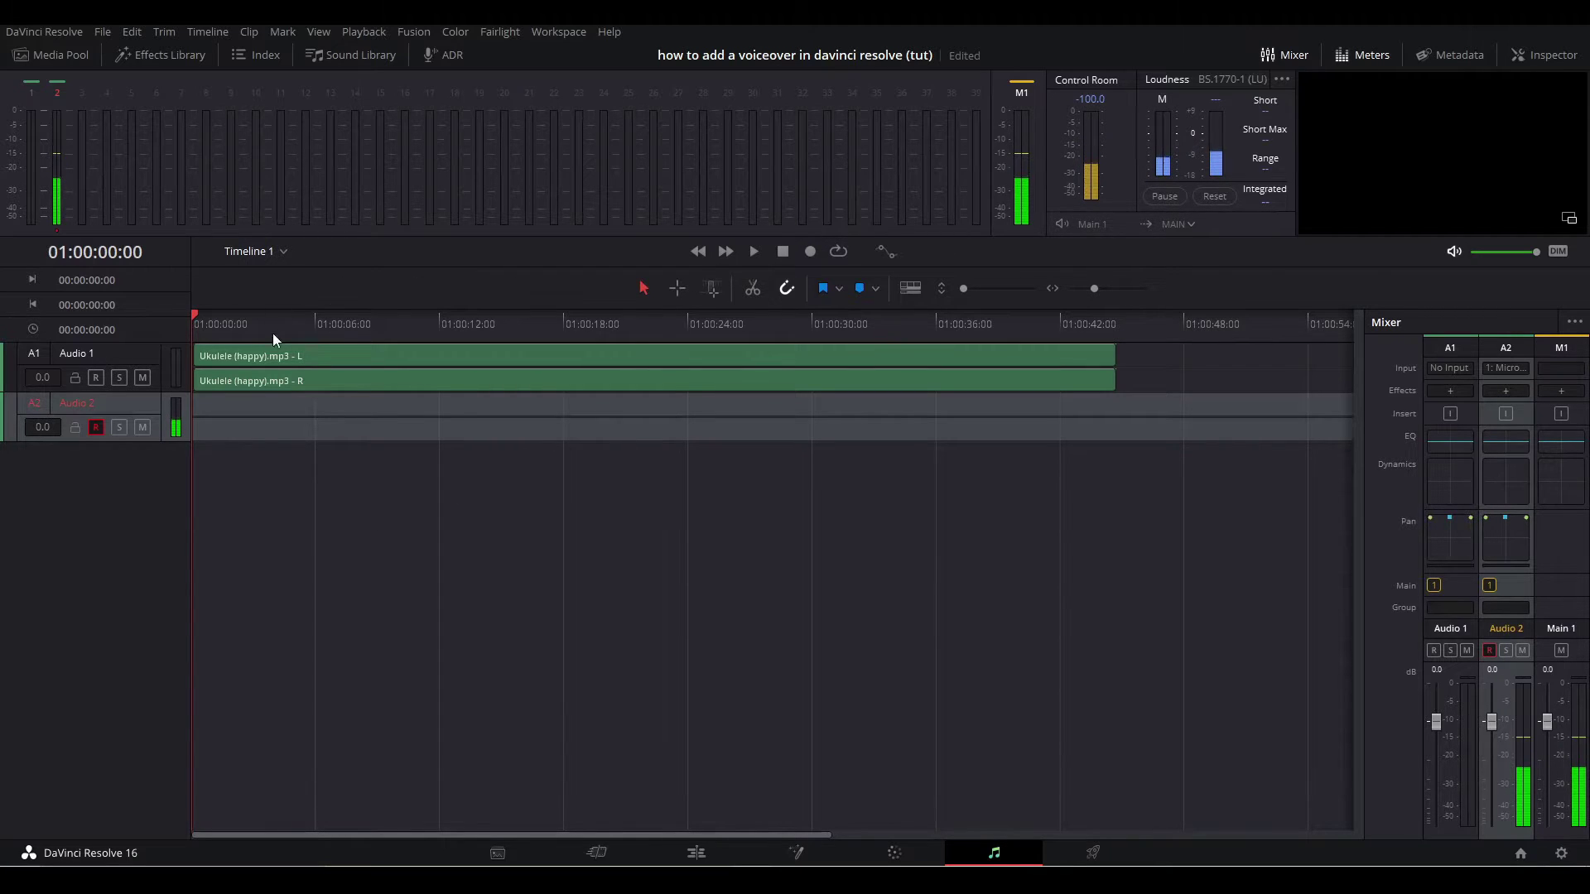
click(812, 255)
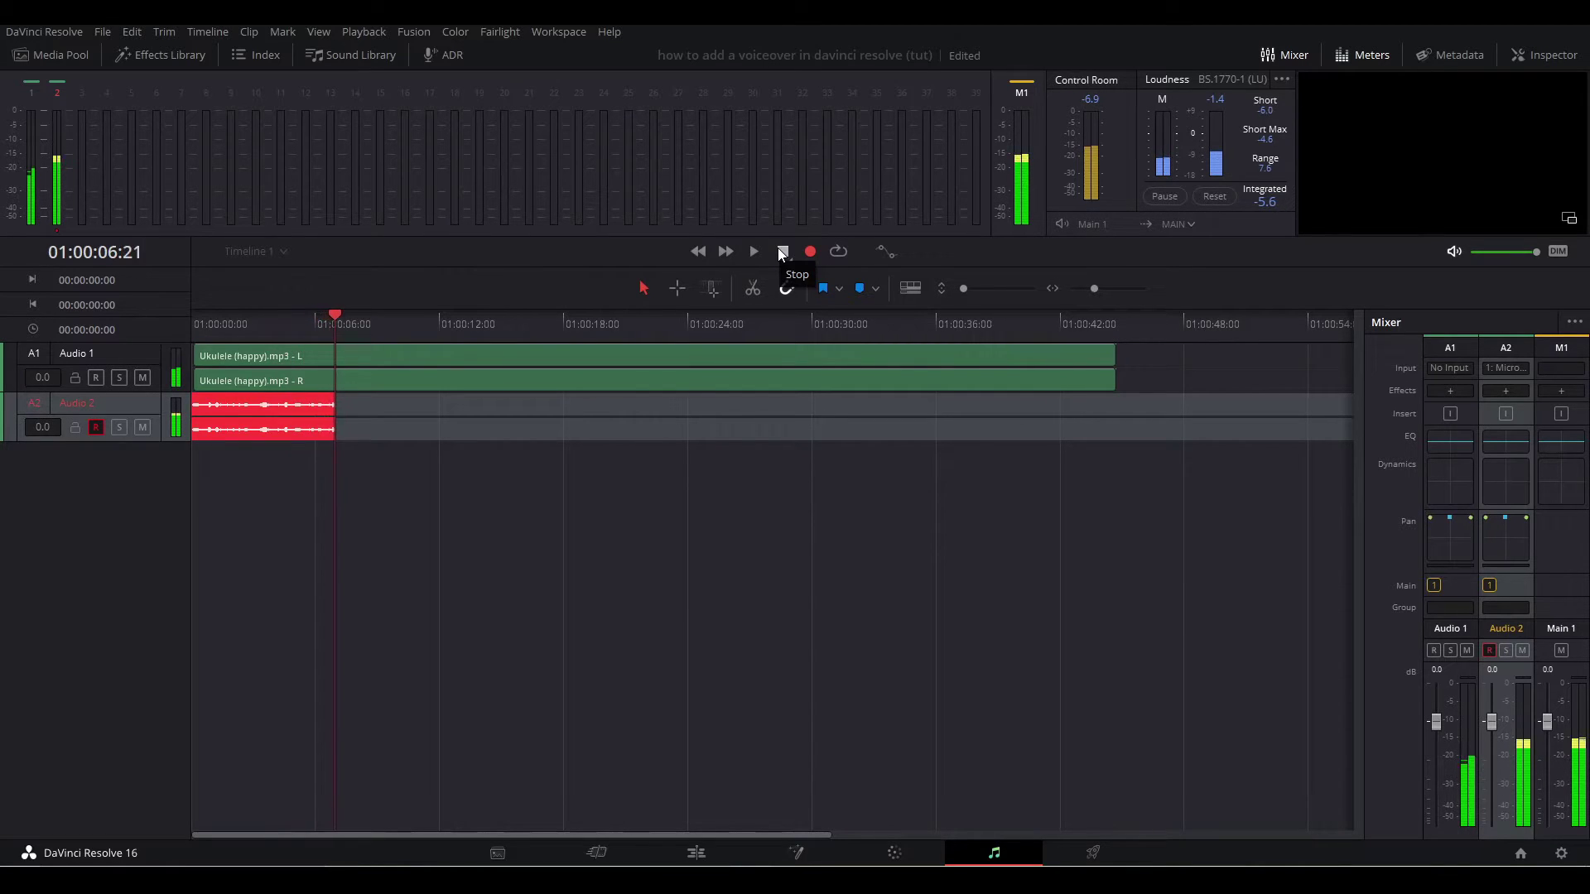
click(780, 251)
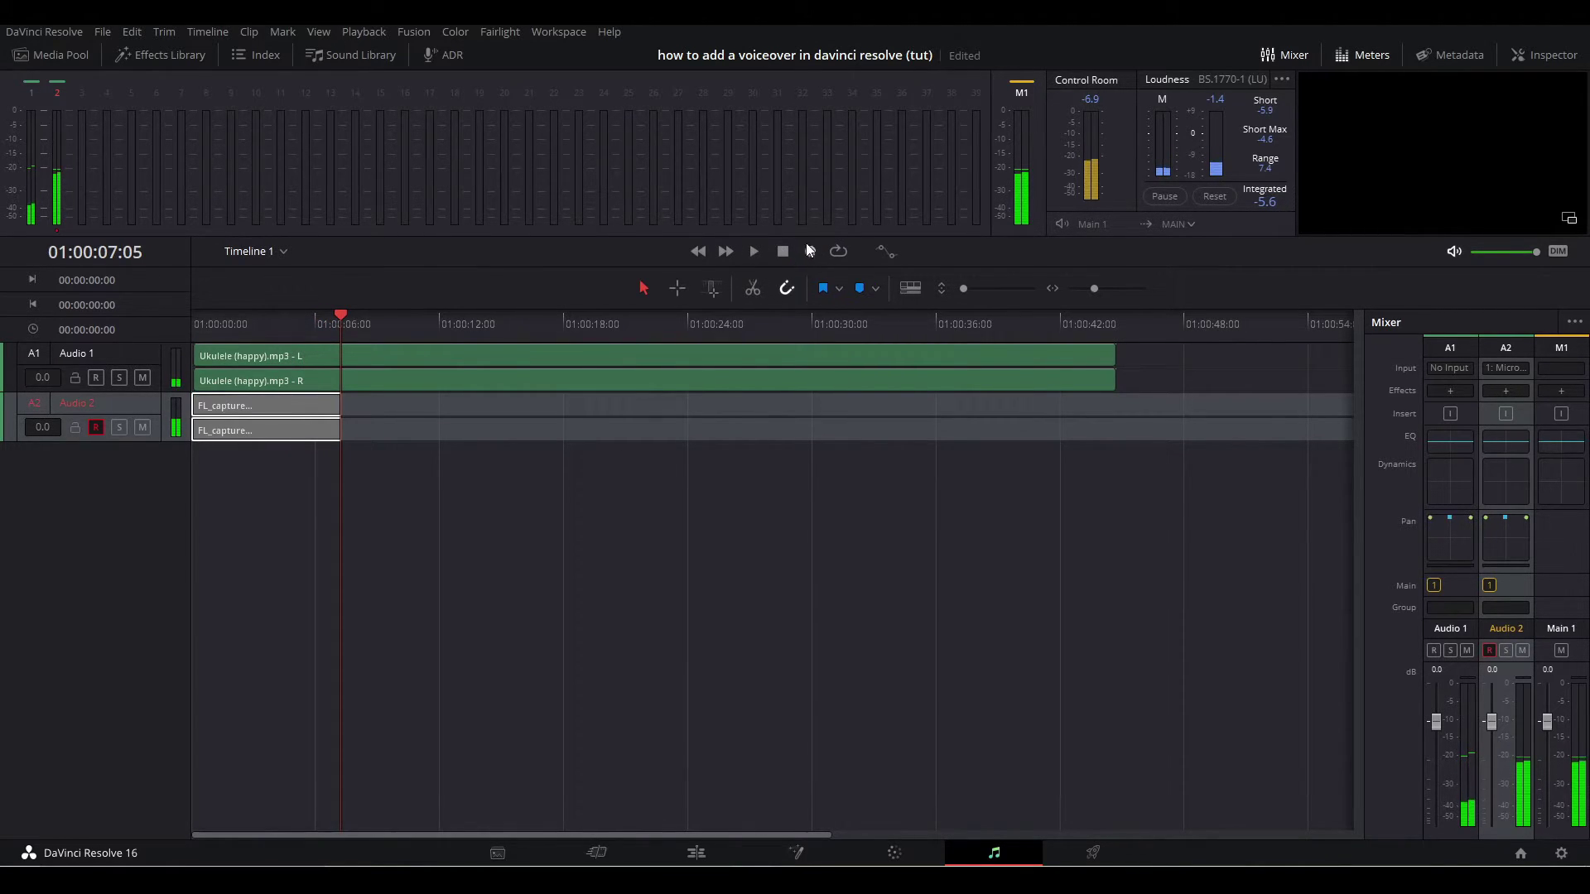
Return to the Edit page, move the playhead to the start of the timeline and save the project
click(697, 853)
drag(700, 537, 559, 563)
key(ctrl+s)
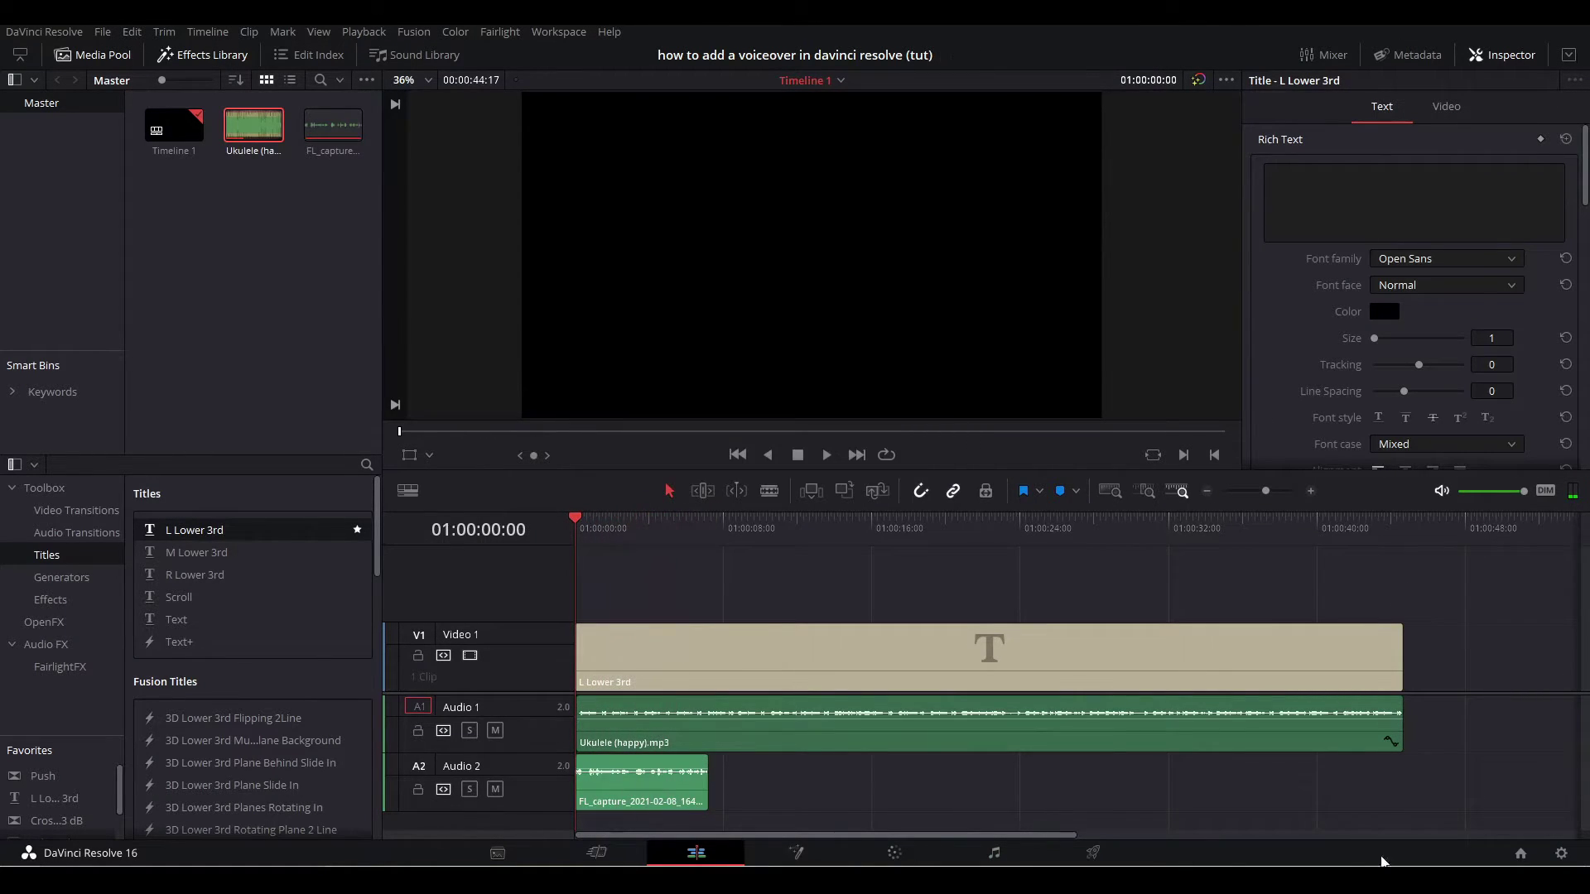
Check the system speaker volume and play the recorded FL_capture clip from the media pool in the source viewer
click(1446, 881)
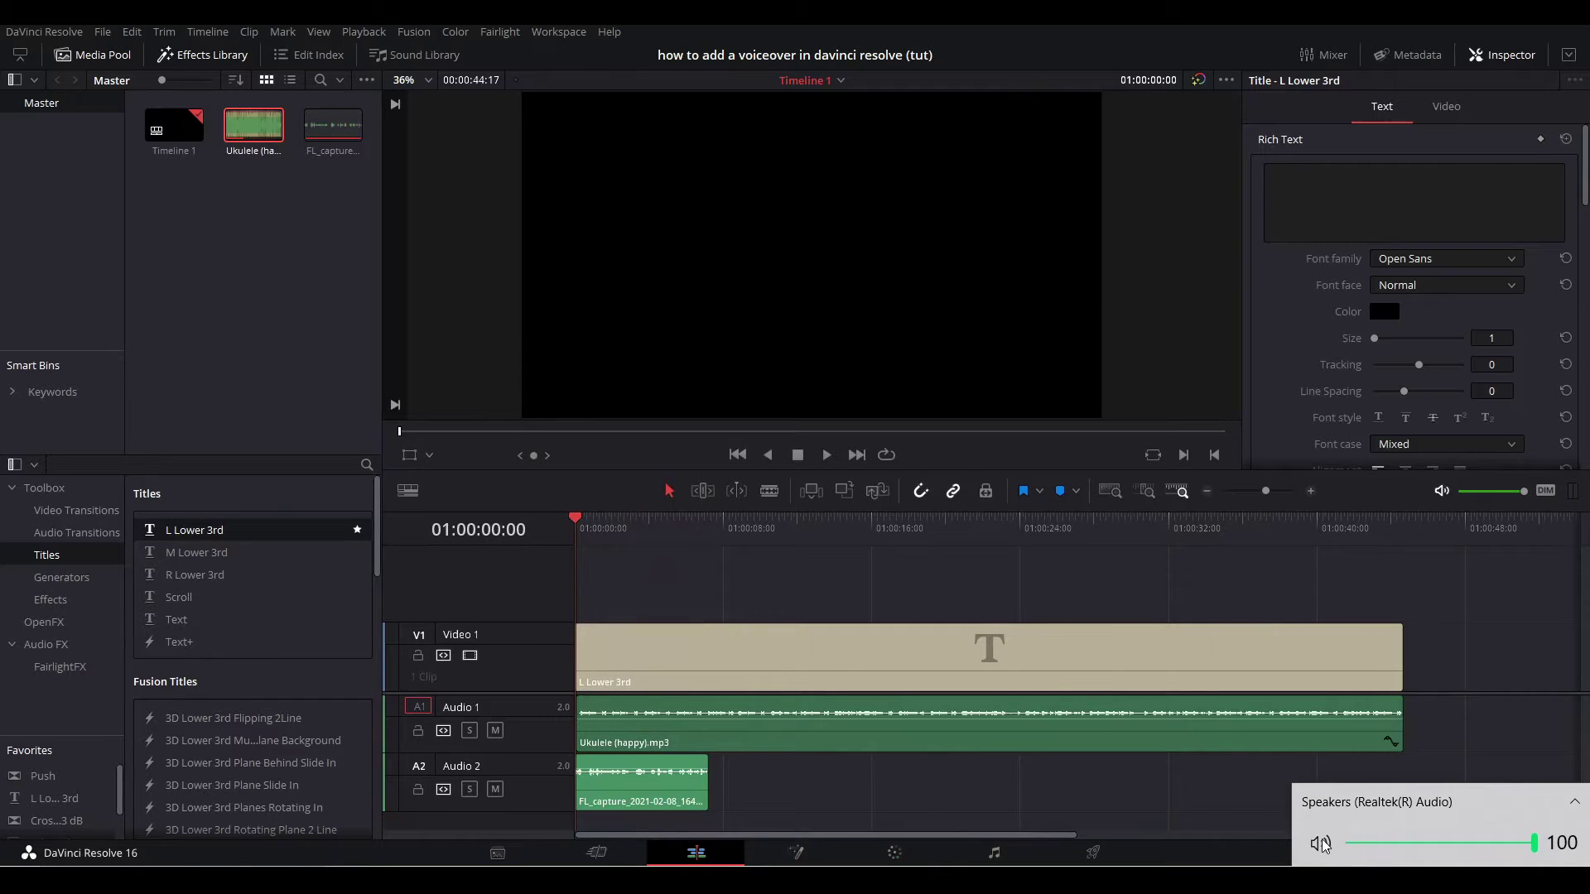
click(1218, 799)
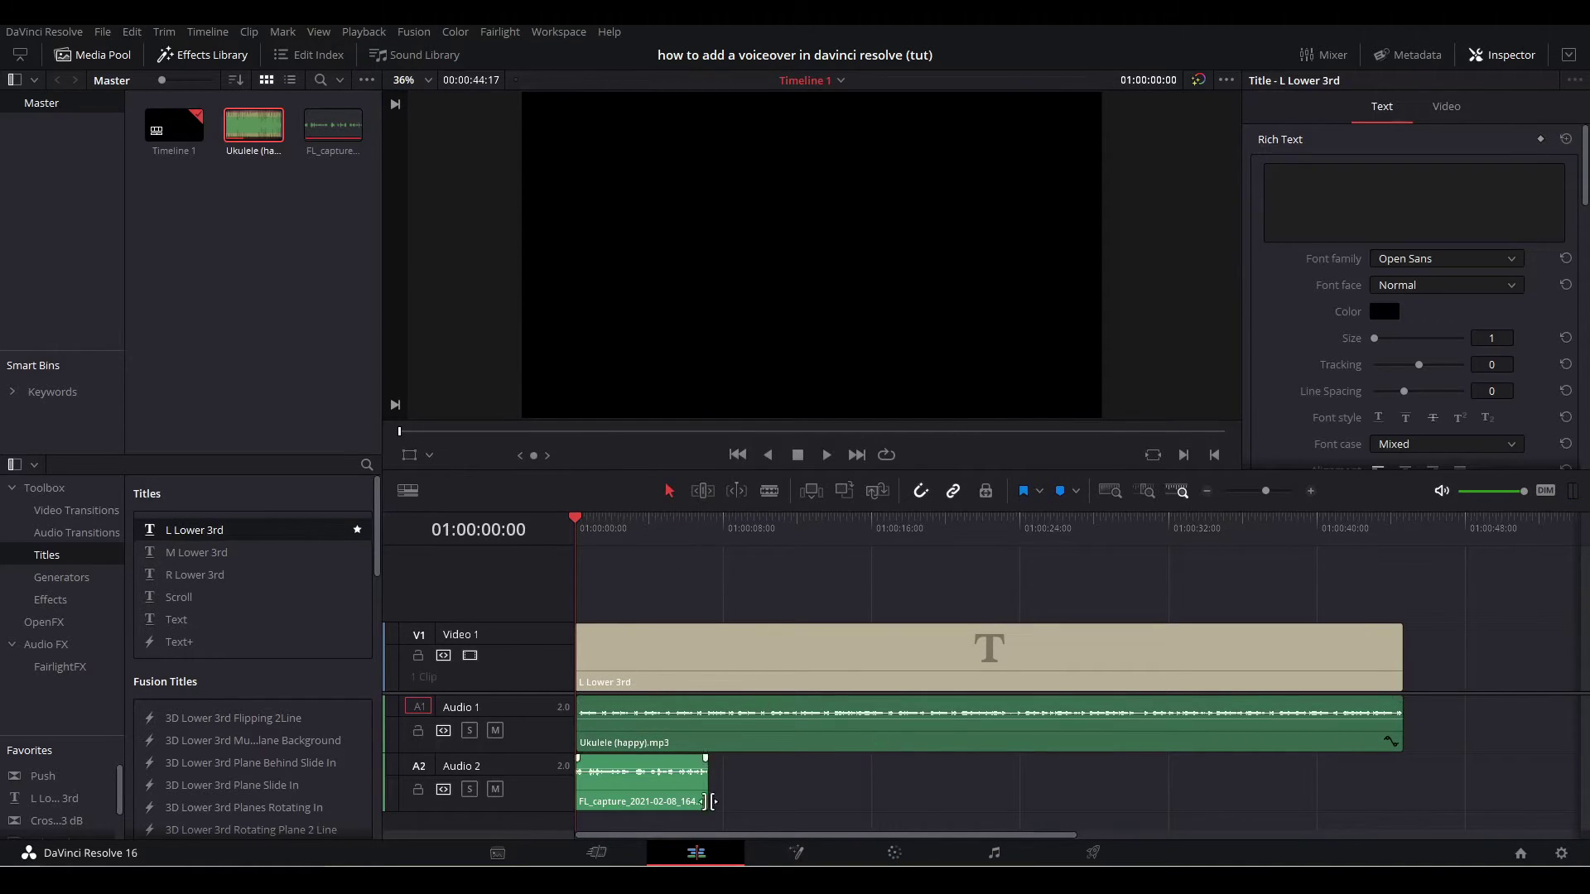
double_click(331, 125)
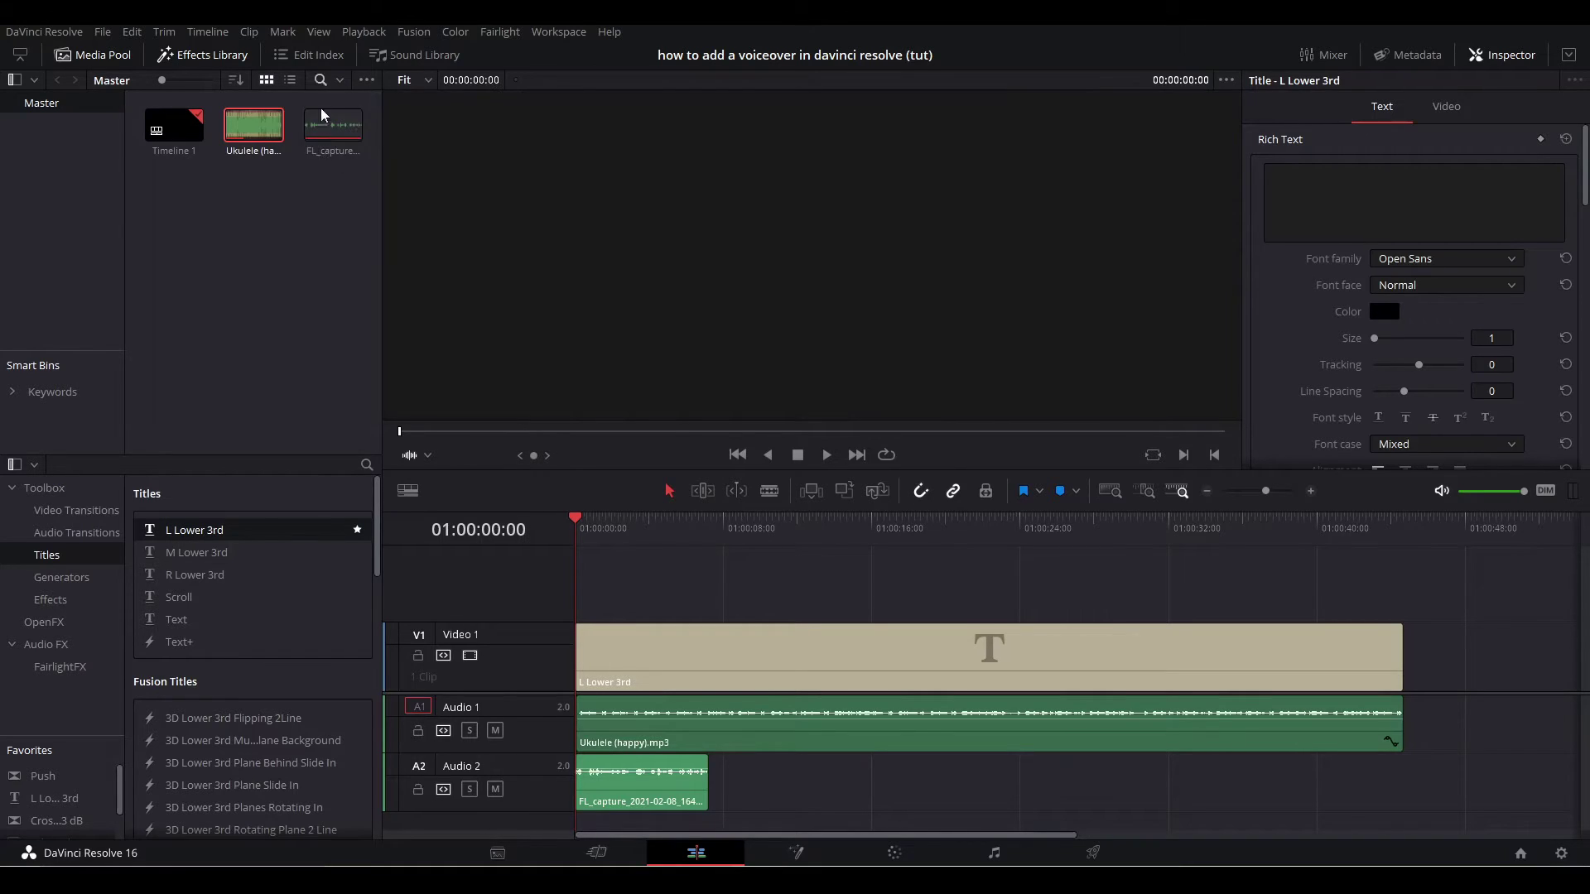
double_click(321, 117)
key(space)
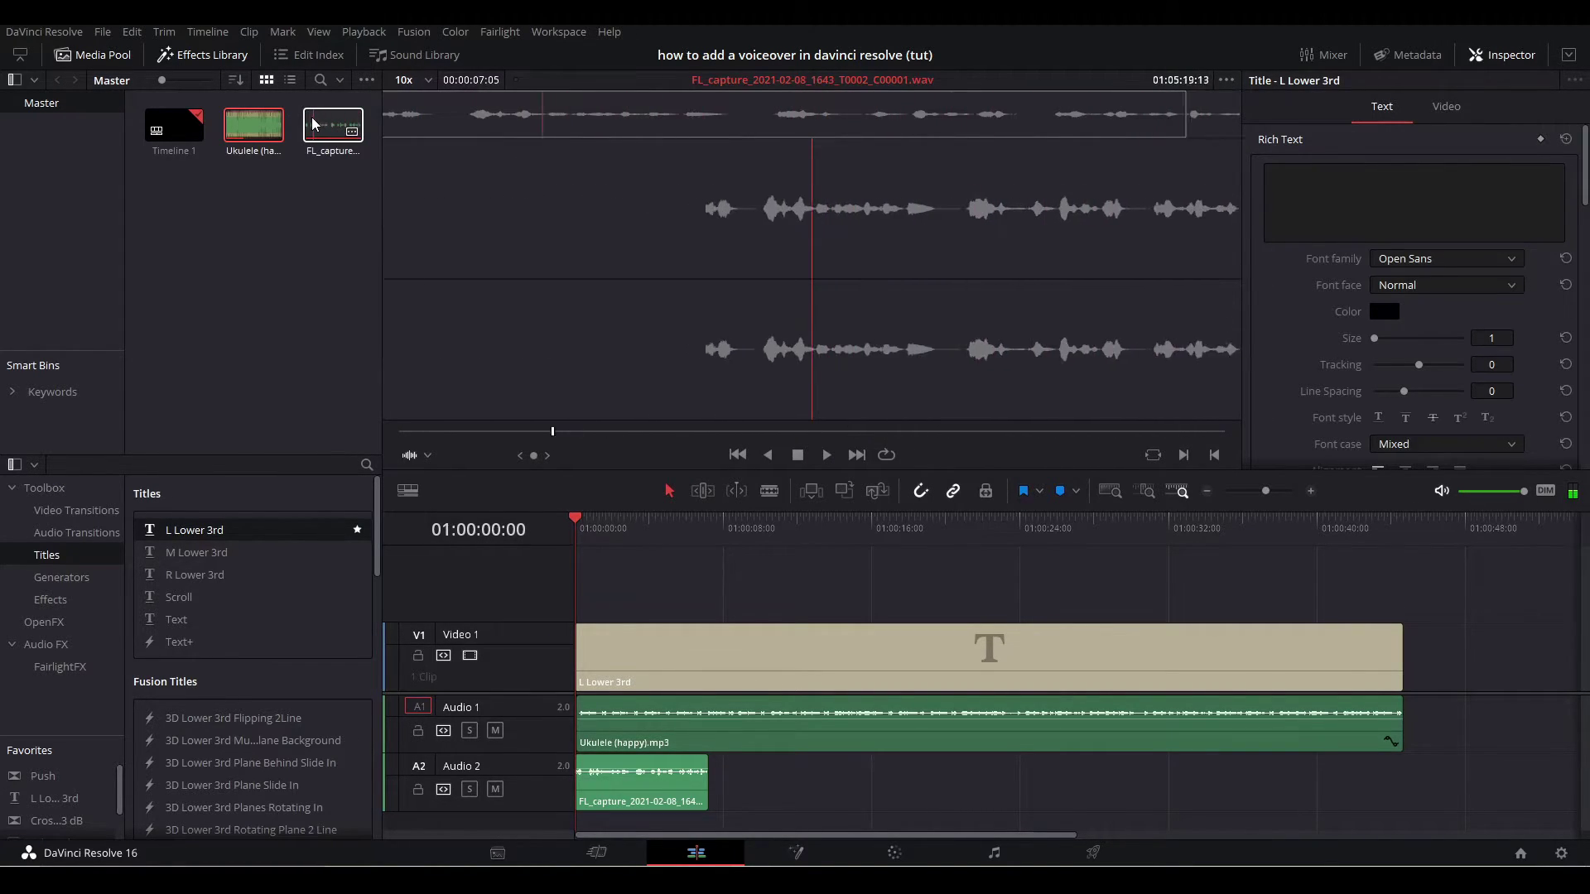
Play the timeline from the beginning to hear the recorded voiceover together with the ukulele music
click(664, 636)
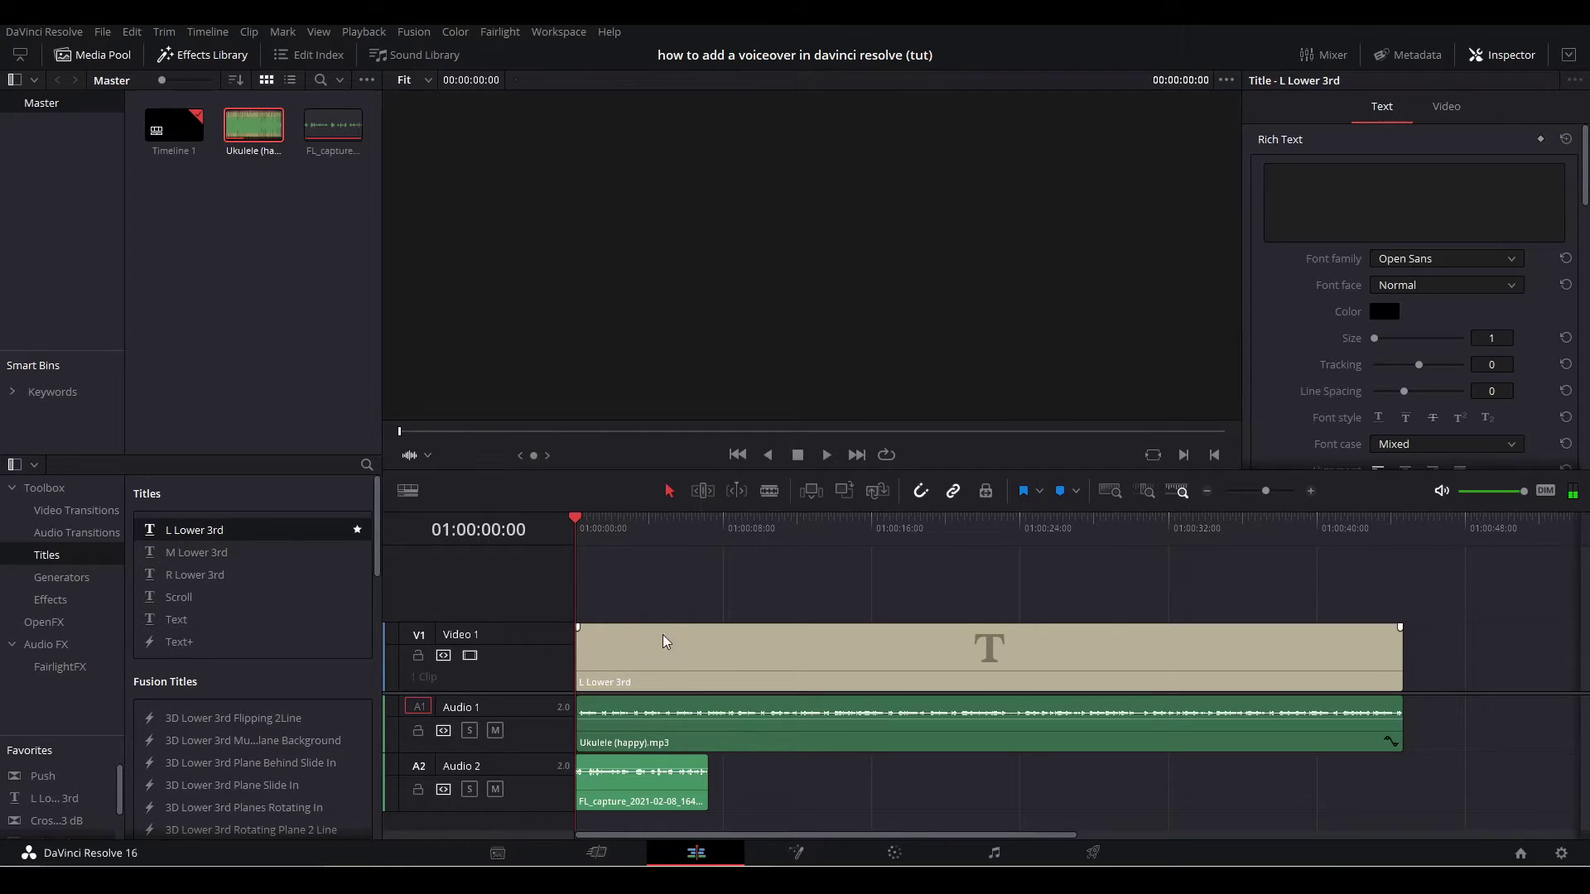
click(565, 520)
key(space)
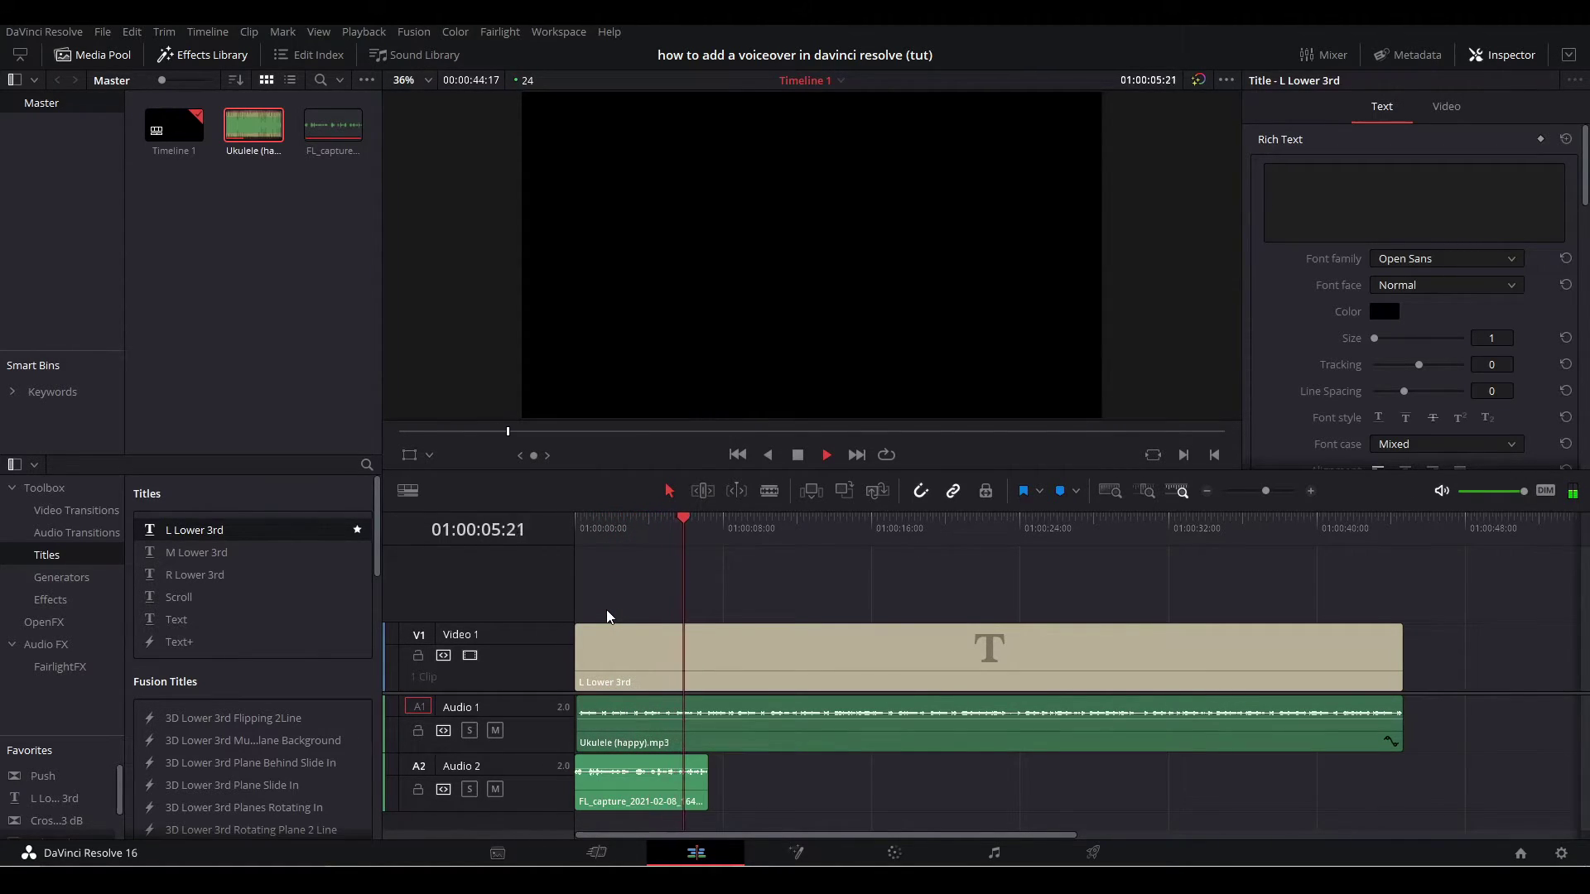
Stop playback and return the playhead to the start of the timeline
key(space)
drag(722, 514, 718, 514)
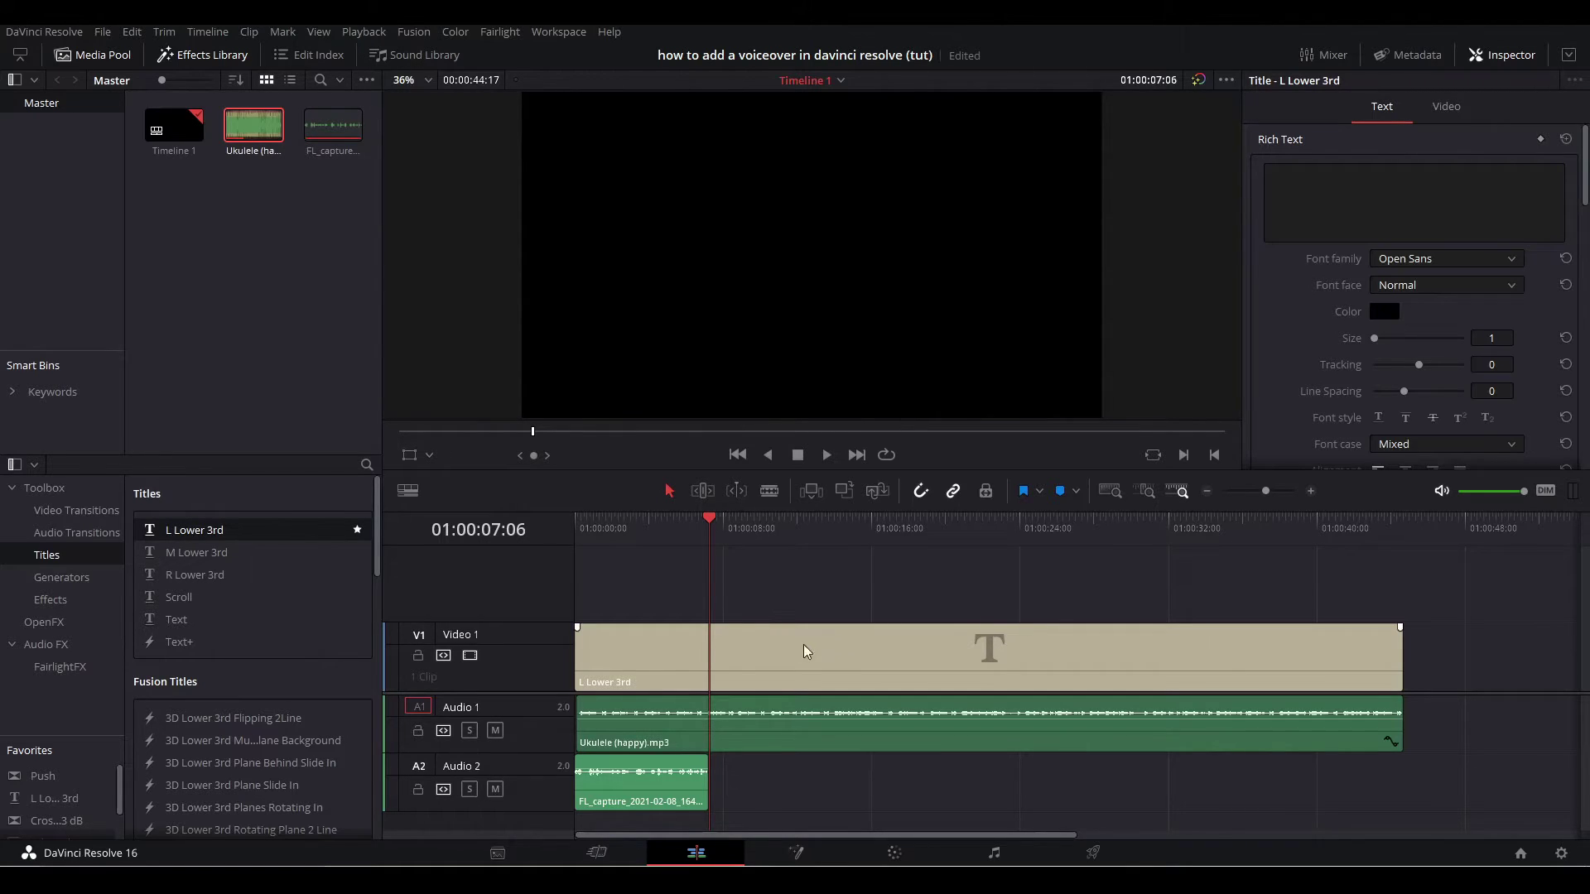
mouse_move(719, 548)
mouse_down()
mouse_move(670, 545)
mouse_move(734, 583)
mouse_move(710, 573)
mouse_up()
drag(703, 529, 578, 545)
Set the volume of the voiceover clip on Audio 2 to 5.00 and play the timeline to check it
click(673, 790)
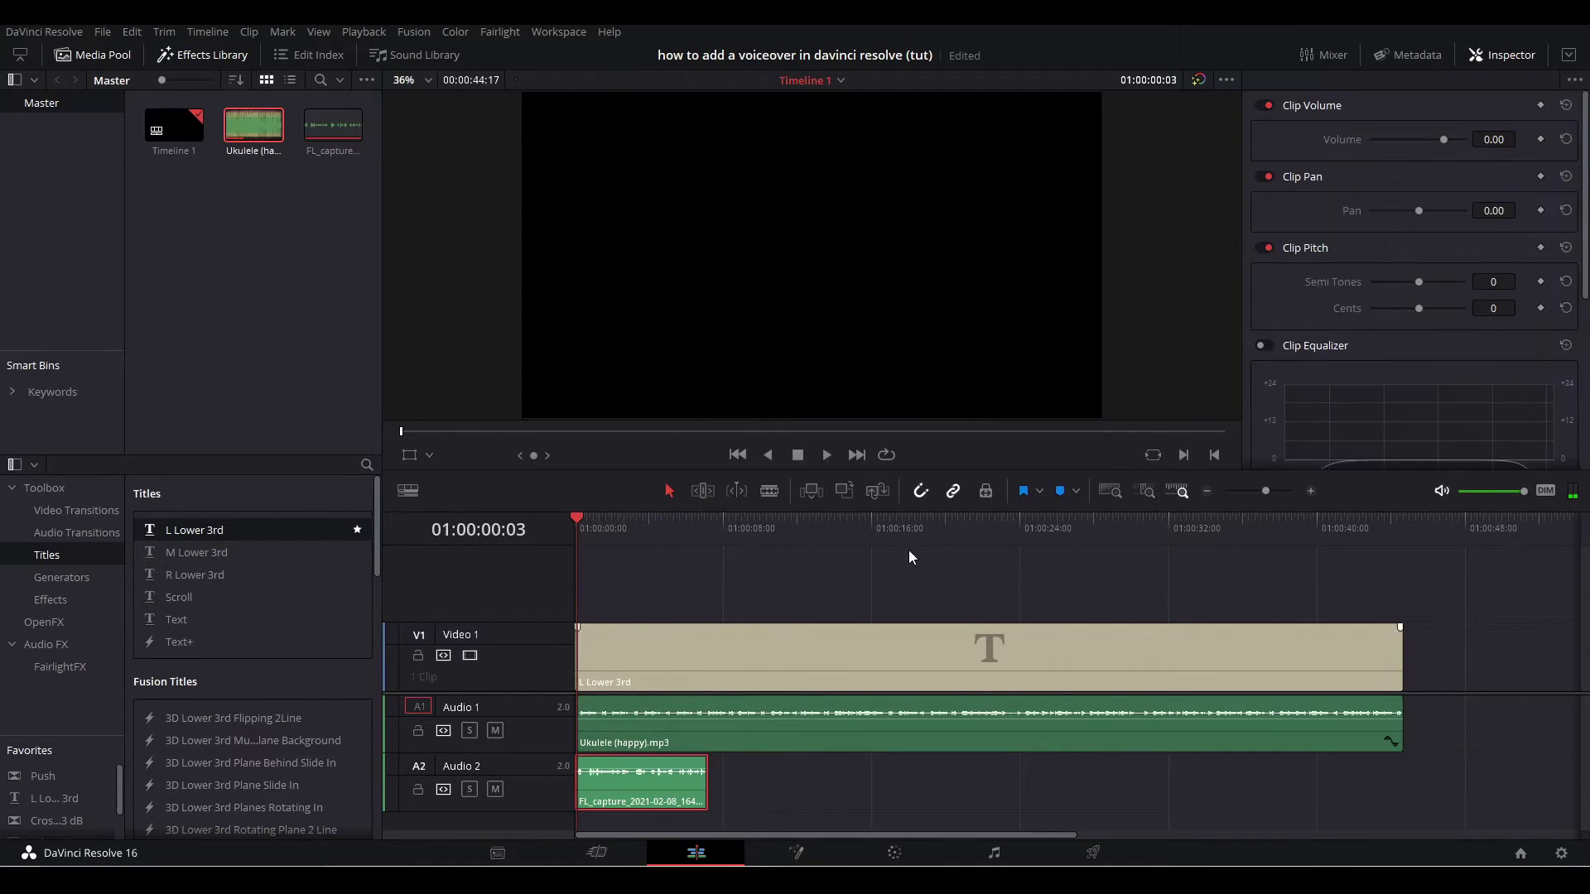
double_click(1499, 139)
text(5)
key(Return)
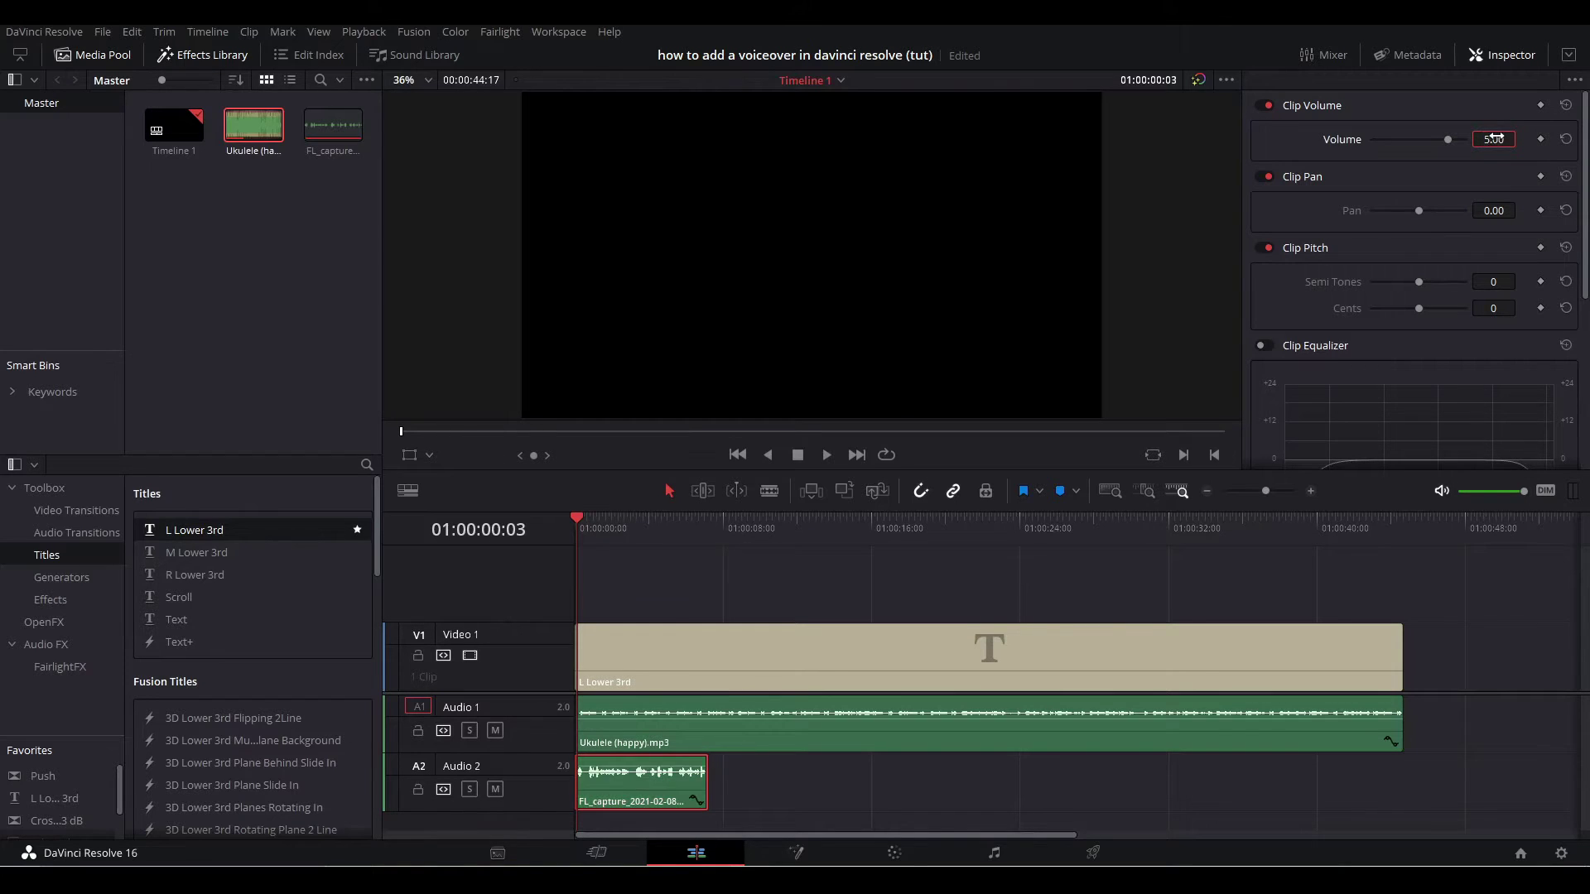
key(space)
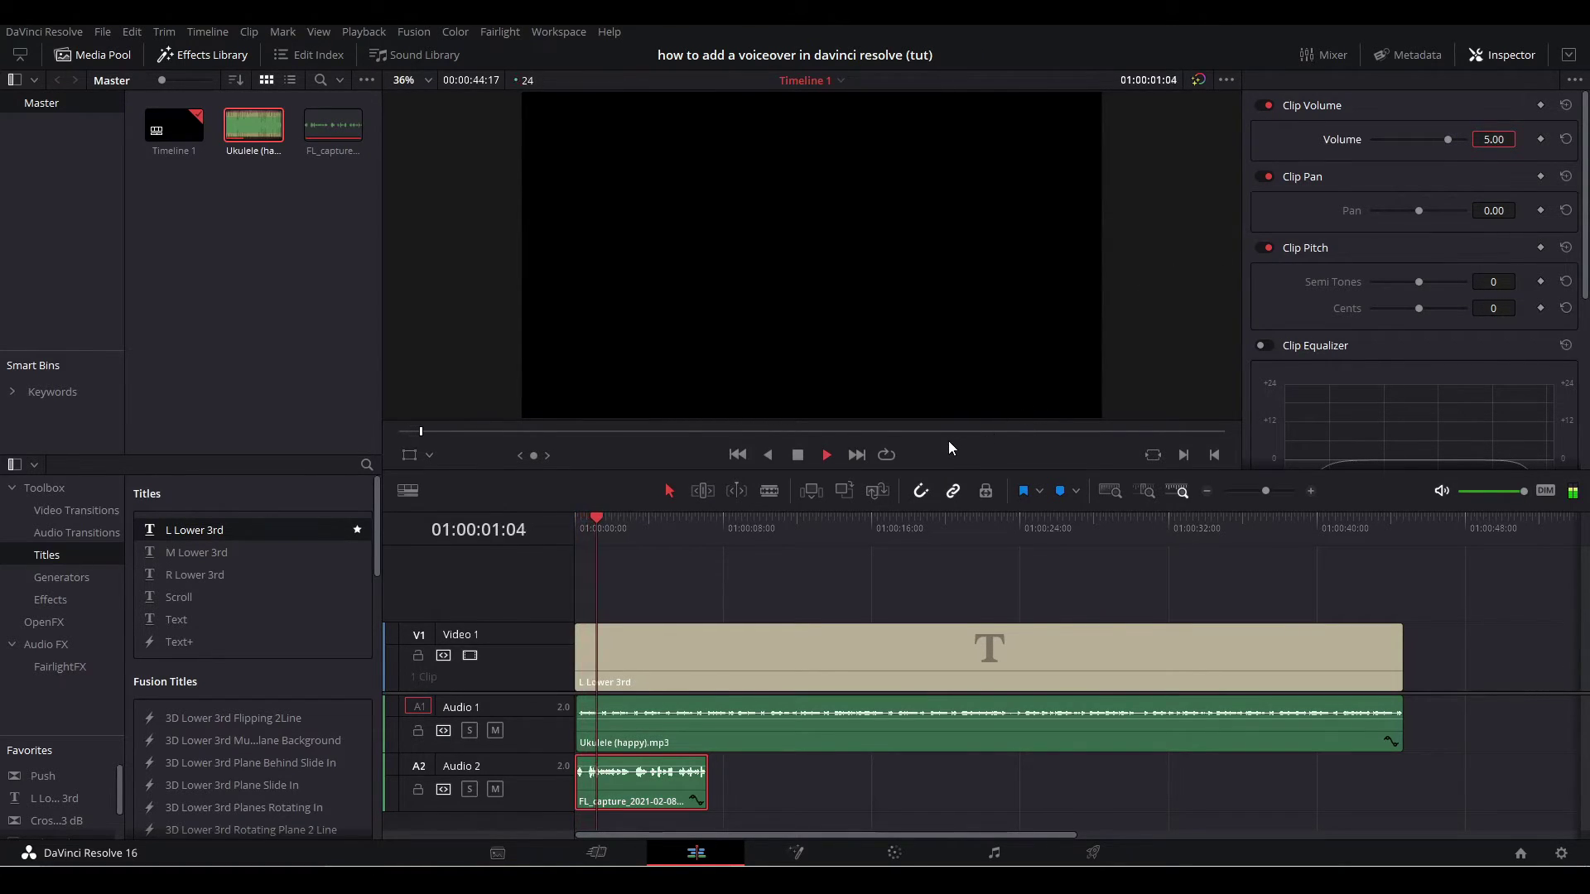
key(space)
Set the volume of the ukulele clip on Audio 1 to -25.00 and replay the mix from the beginning
click(867, 729)
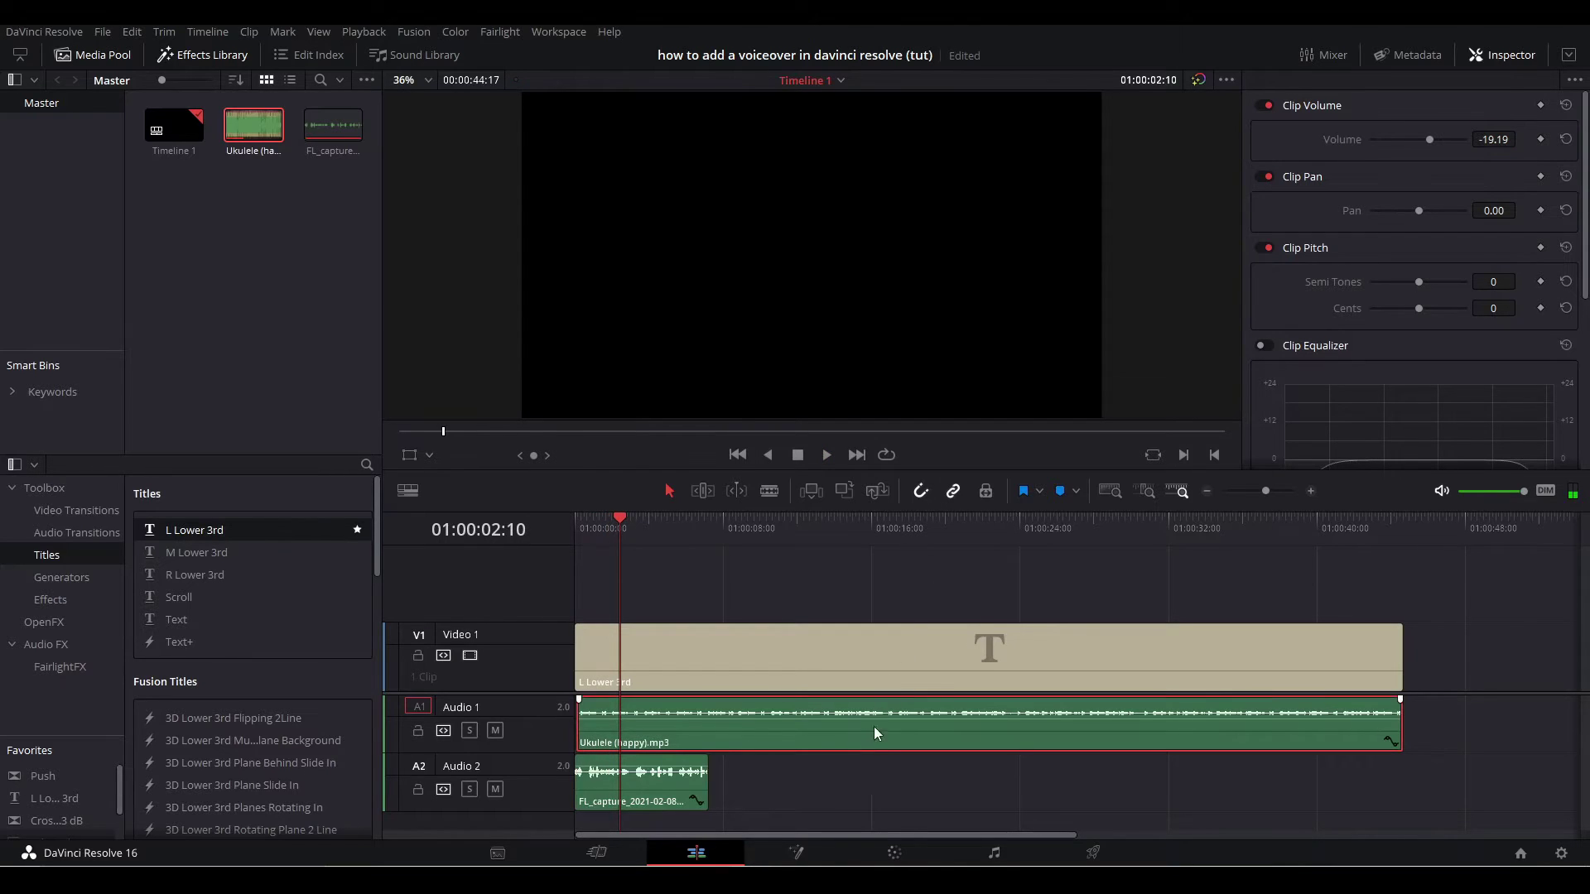
click(1494, 139)
text(-25)
key(Return)
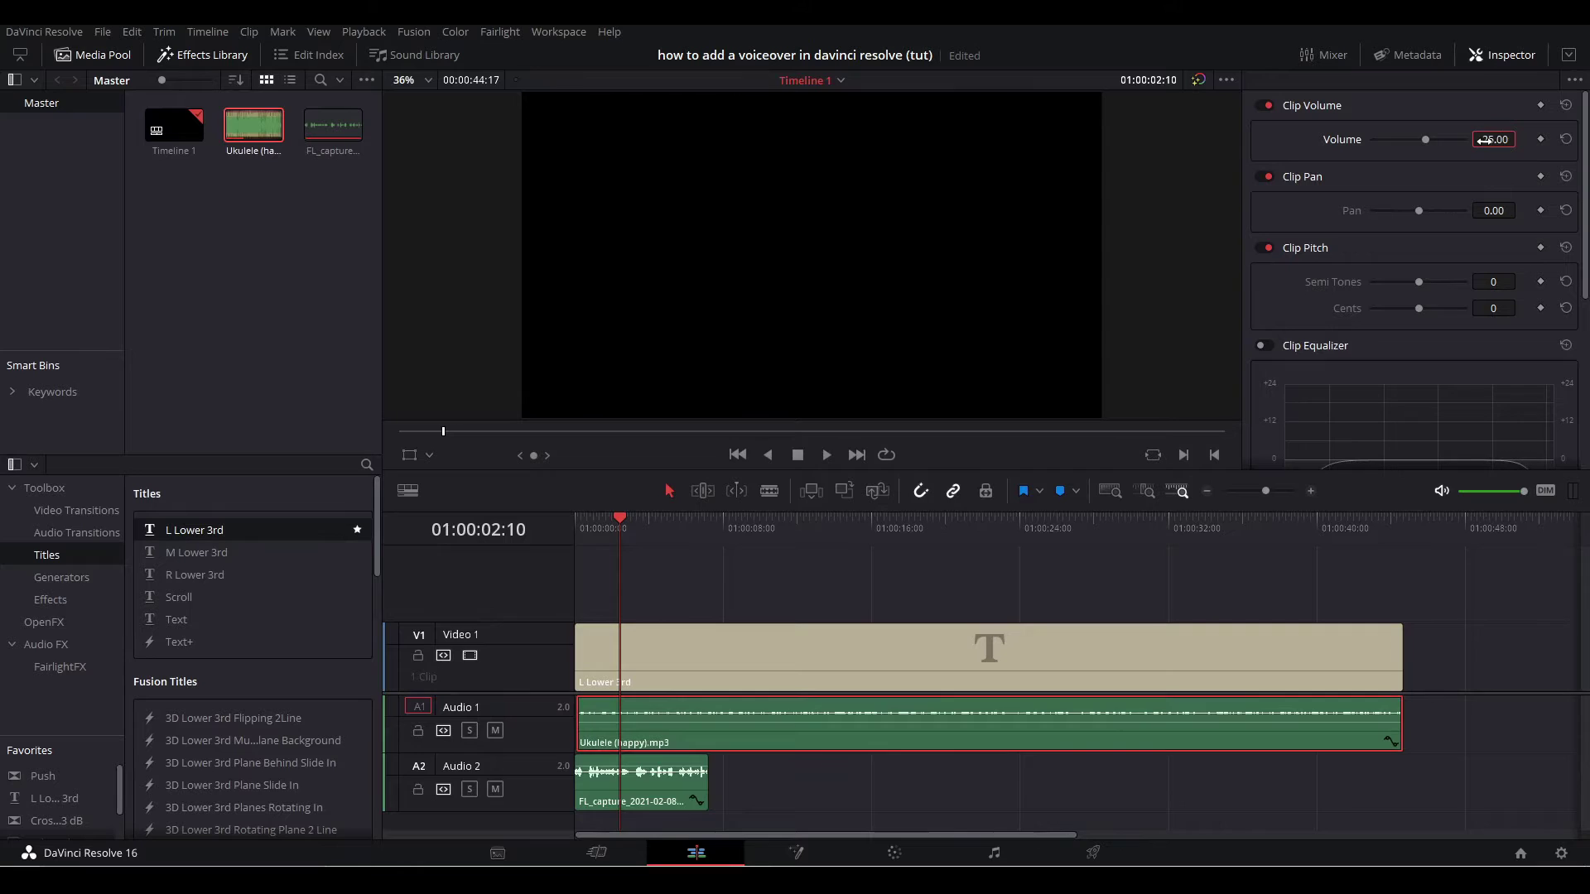
drag(629, 535, 515, 543)
key(space)
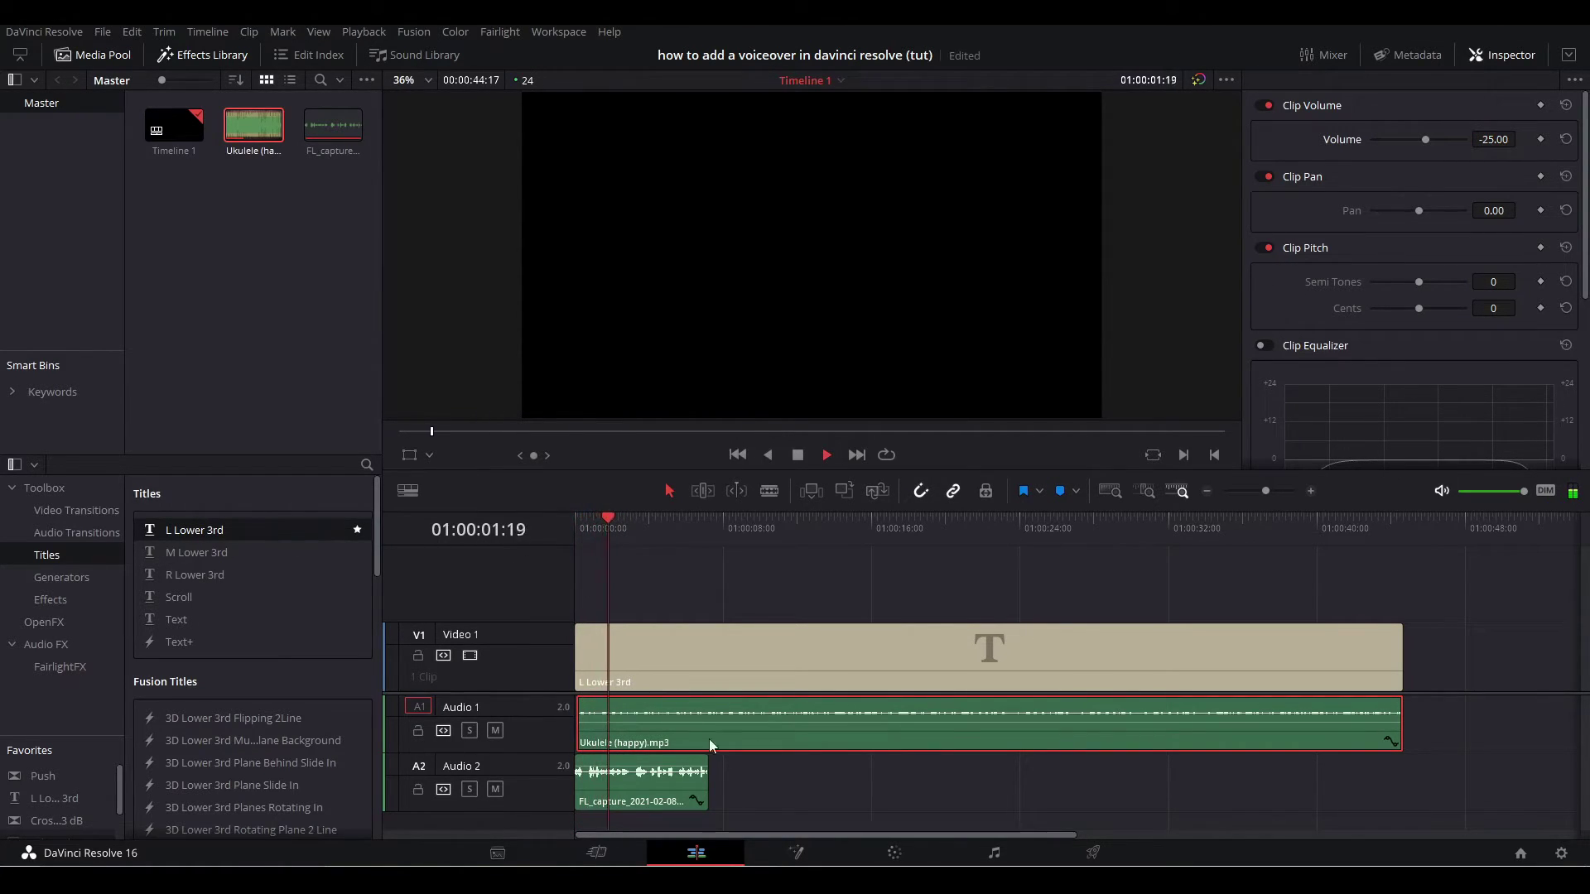
key(space)
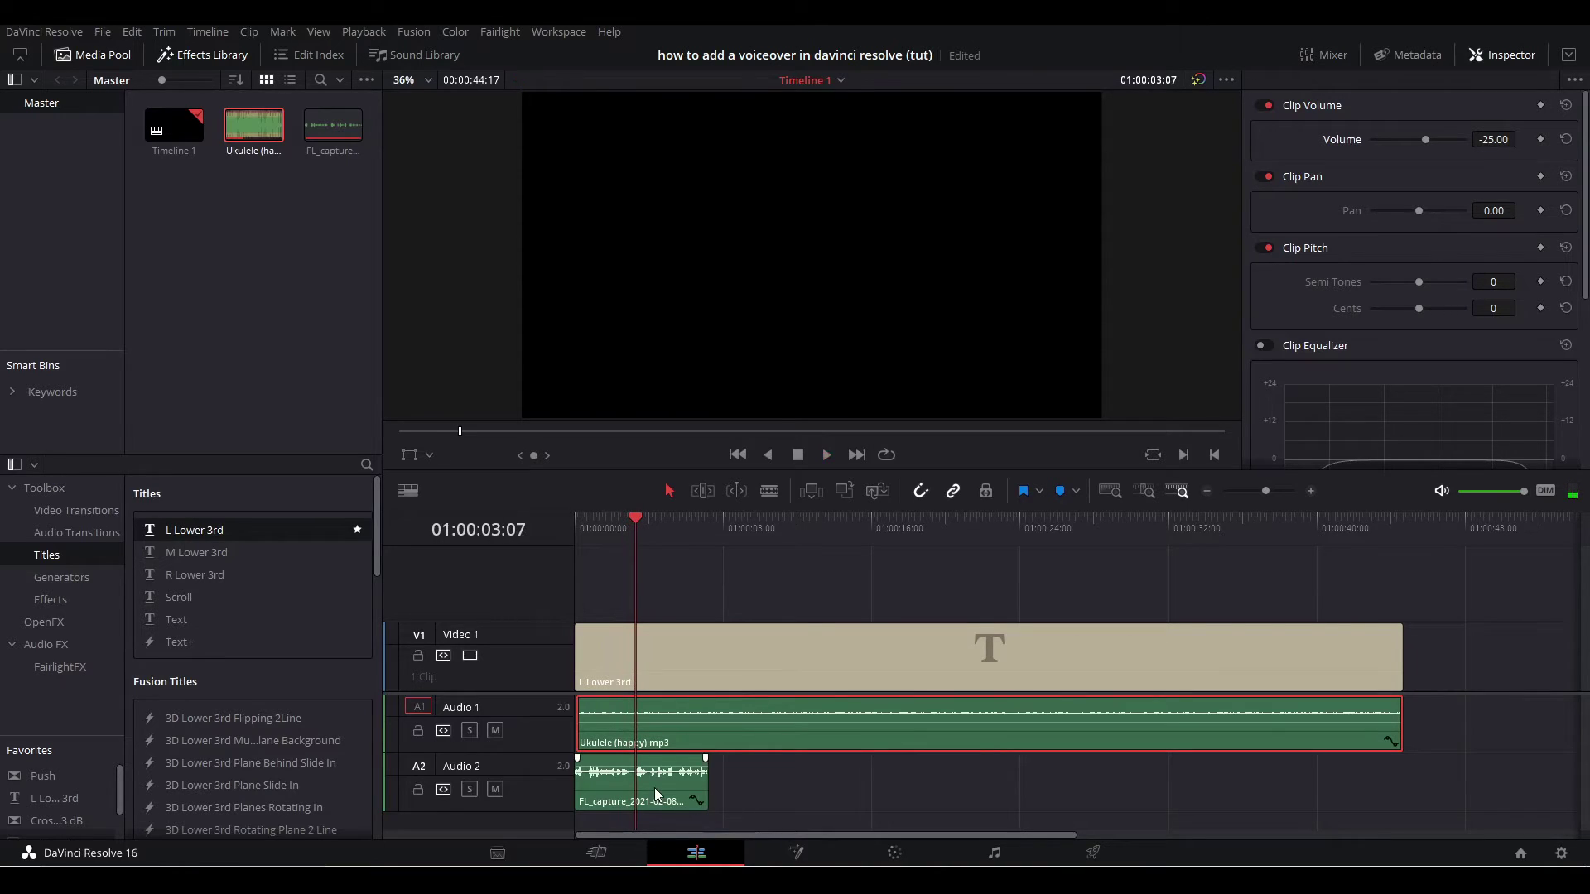
Select the voiceover clip, return the playhead to the start of the timeline and save the project
click(655, 788)
drag(629, 526, 565, 539)
key(ctrl+s)
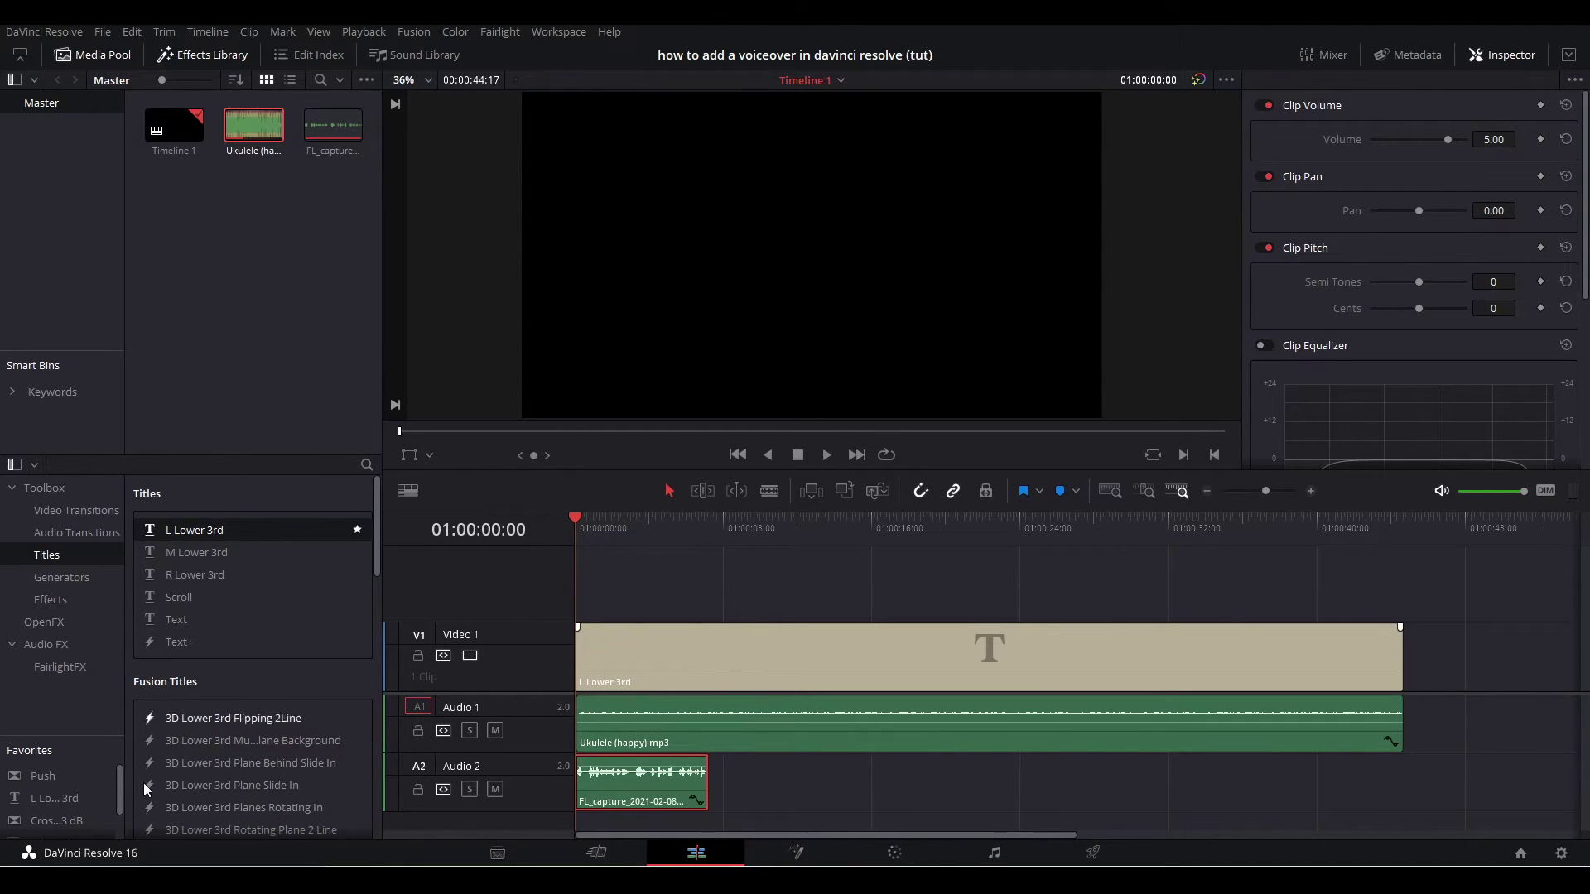
Add the favorite 3 dB cross fade to both the start and the end of the voiceover clip
scroll(73, 805, down, 1)
drag(58, 817, 595, 784)
drag(67, 809, 701, 782)
Play through the voiceover with its fades and save the project
key(space)
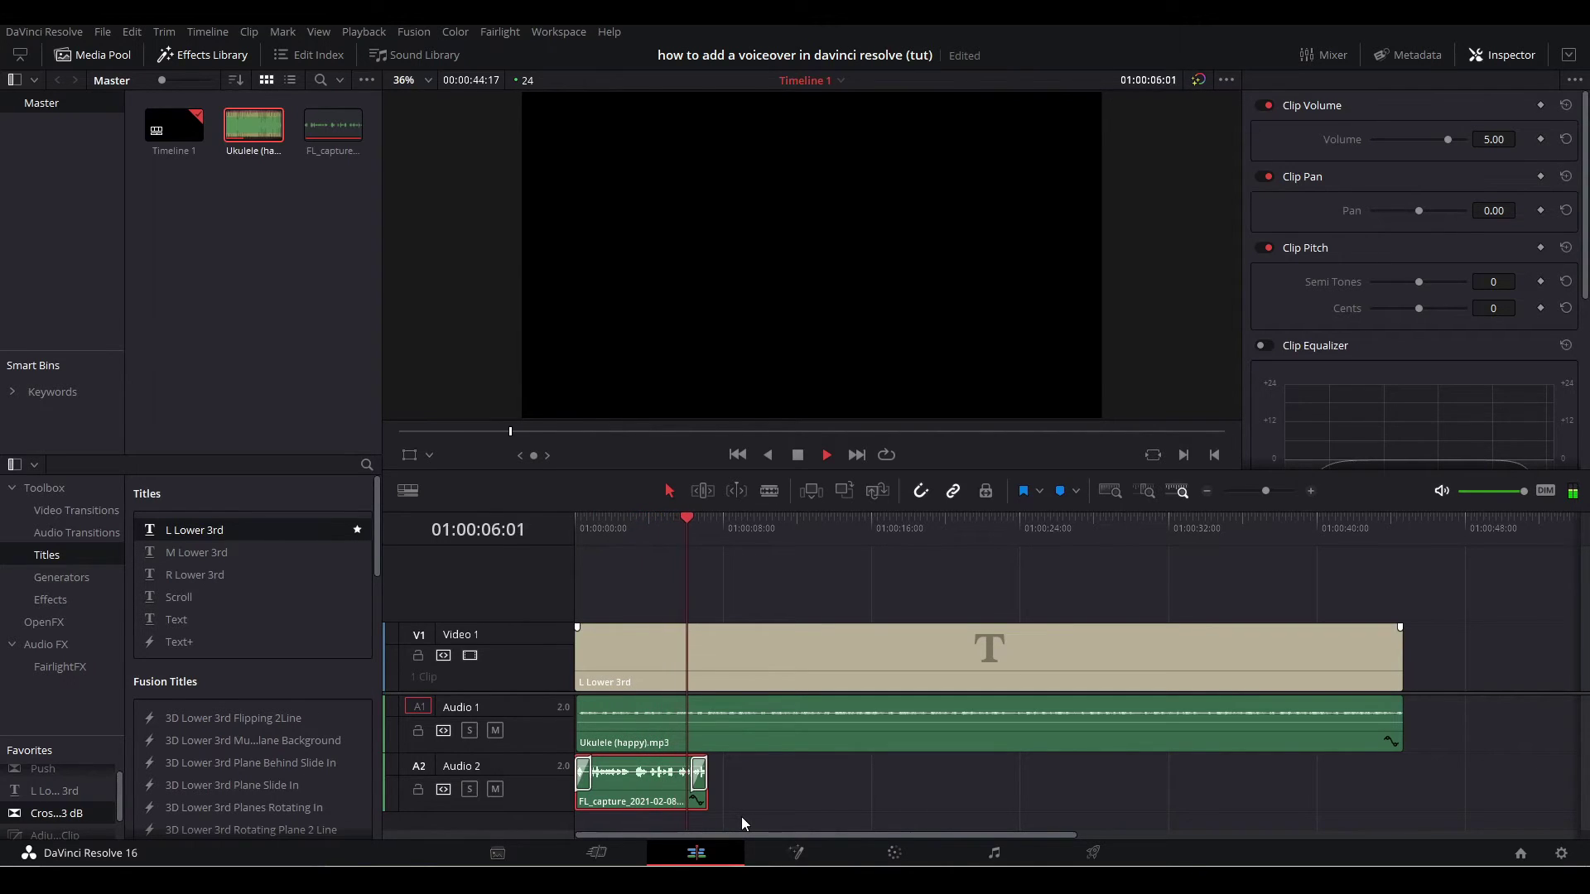
key(space)
key(ctrl+s)
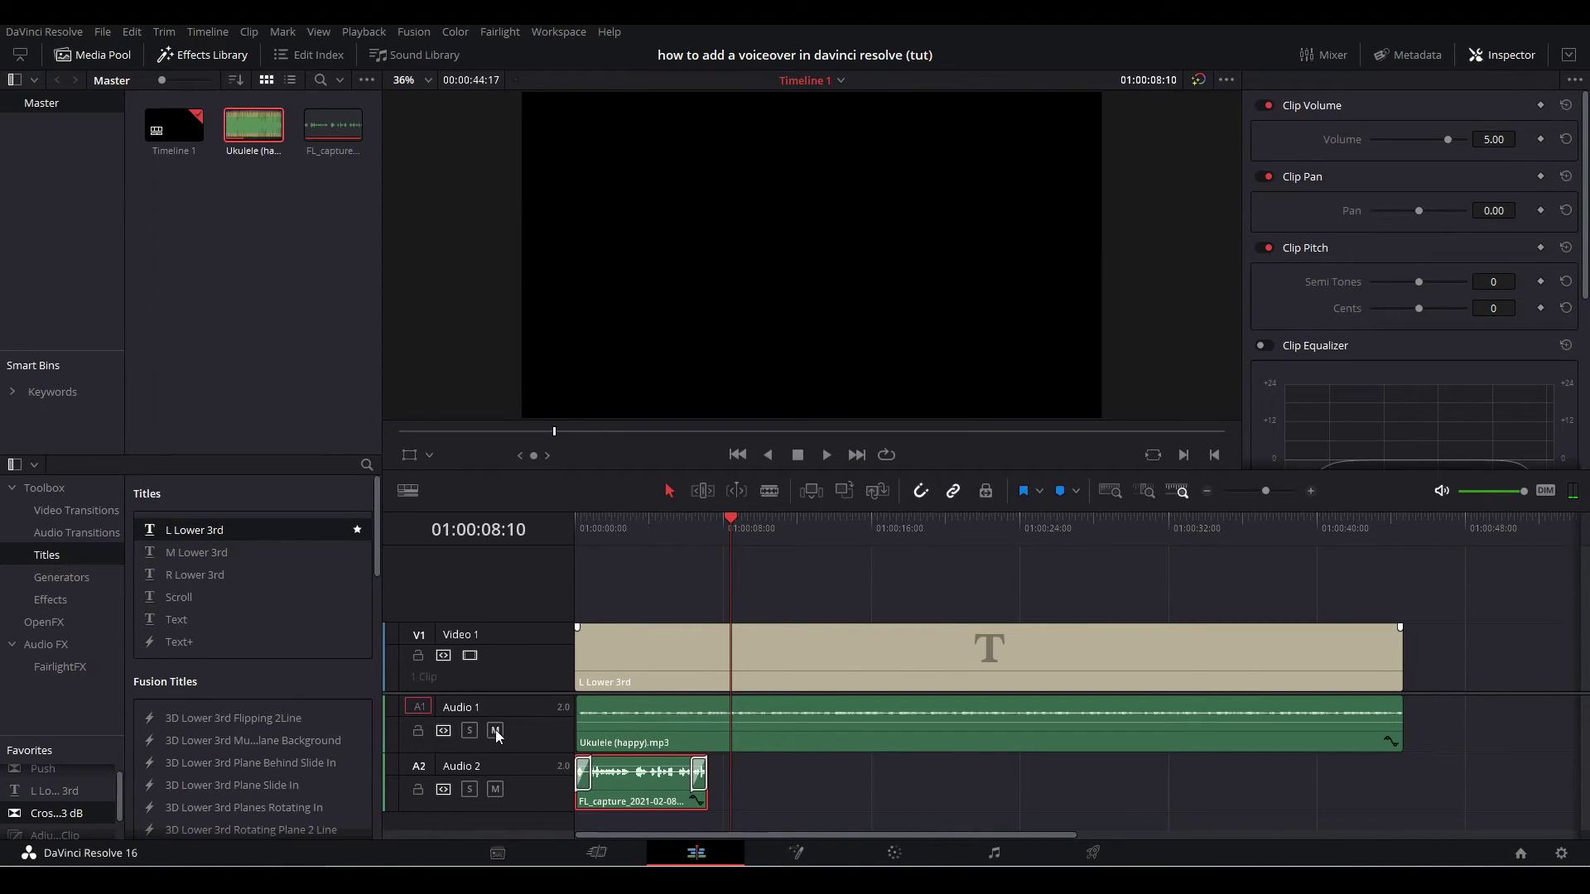
On the Fairlight page, patch the microphone audio input to Audio 2-L and Audio 2-R again
scroll(106, 809, up, 1)
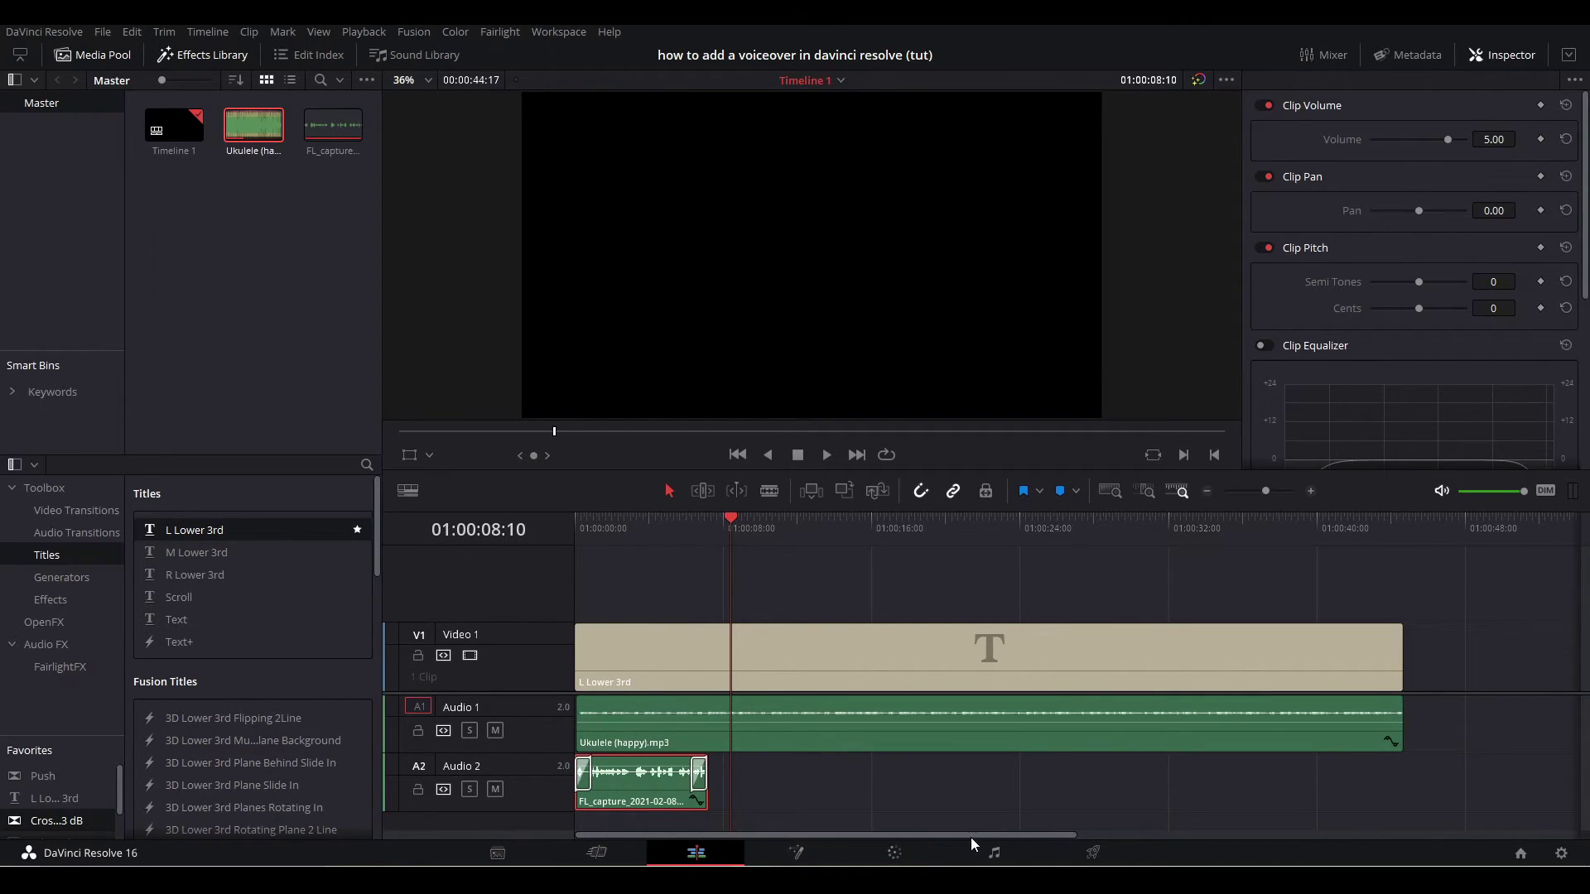
click(993, 853)
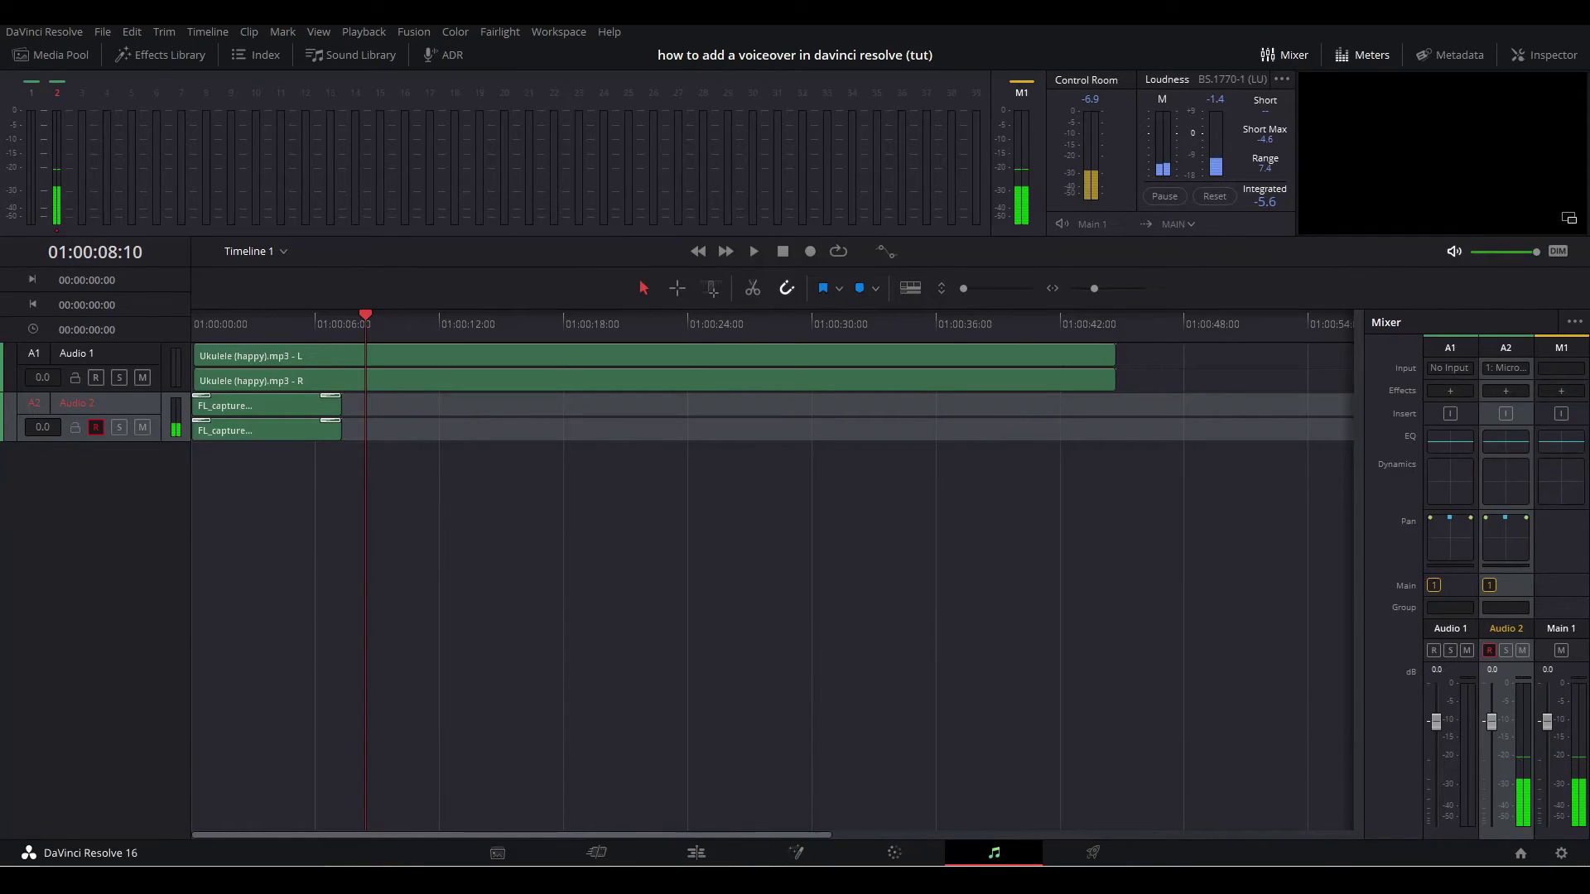
click(1170, 709)
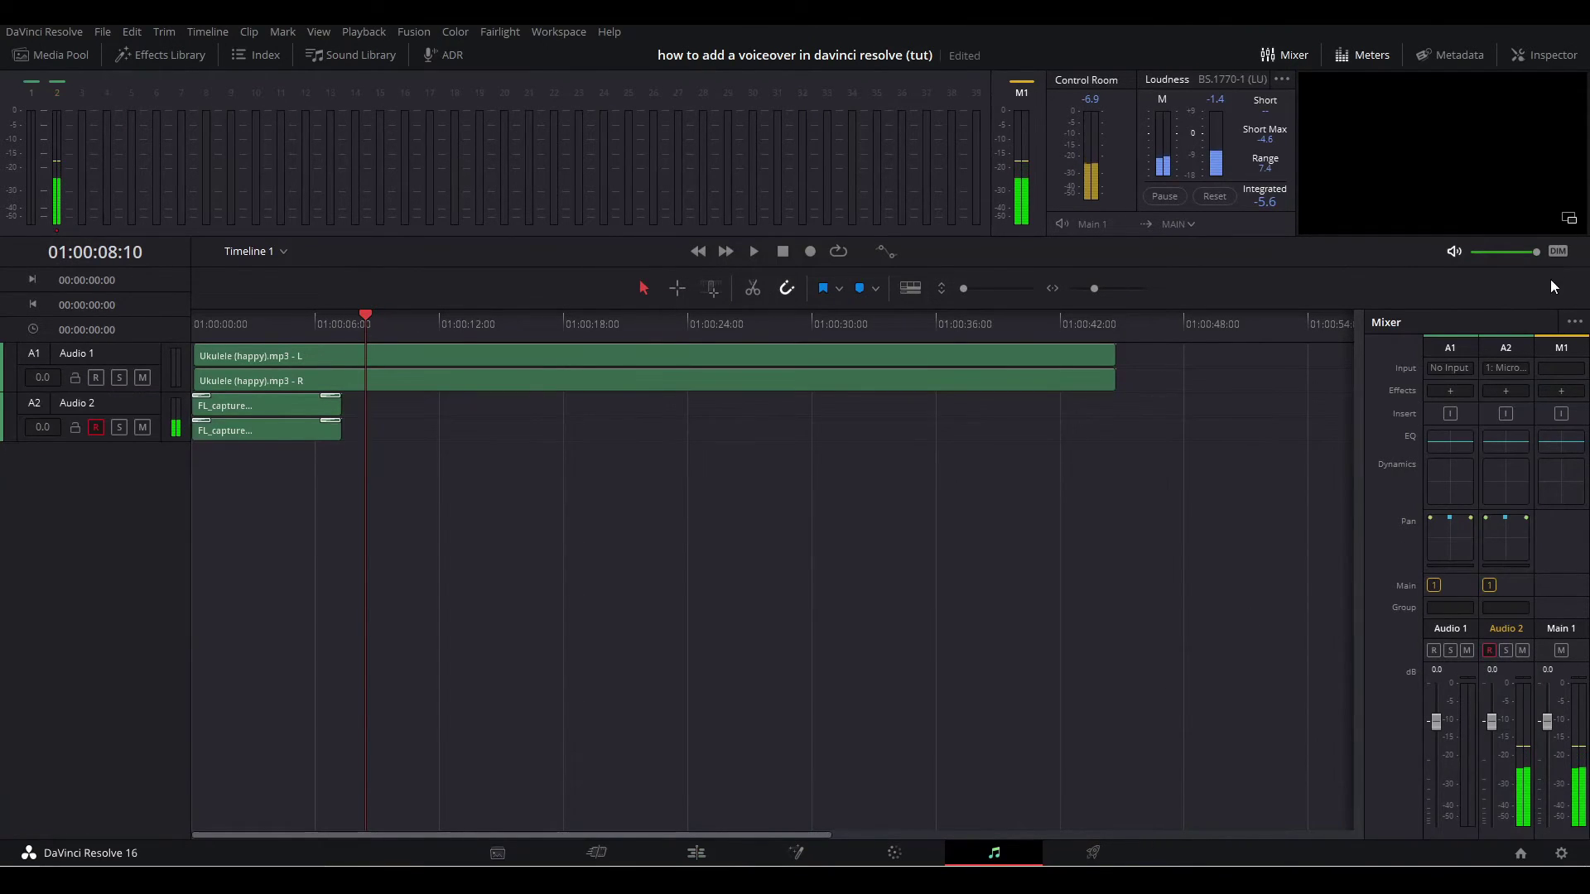
click(1519, 369)
click(1515, 410)
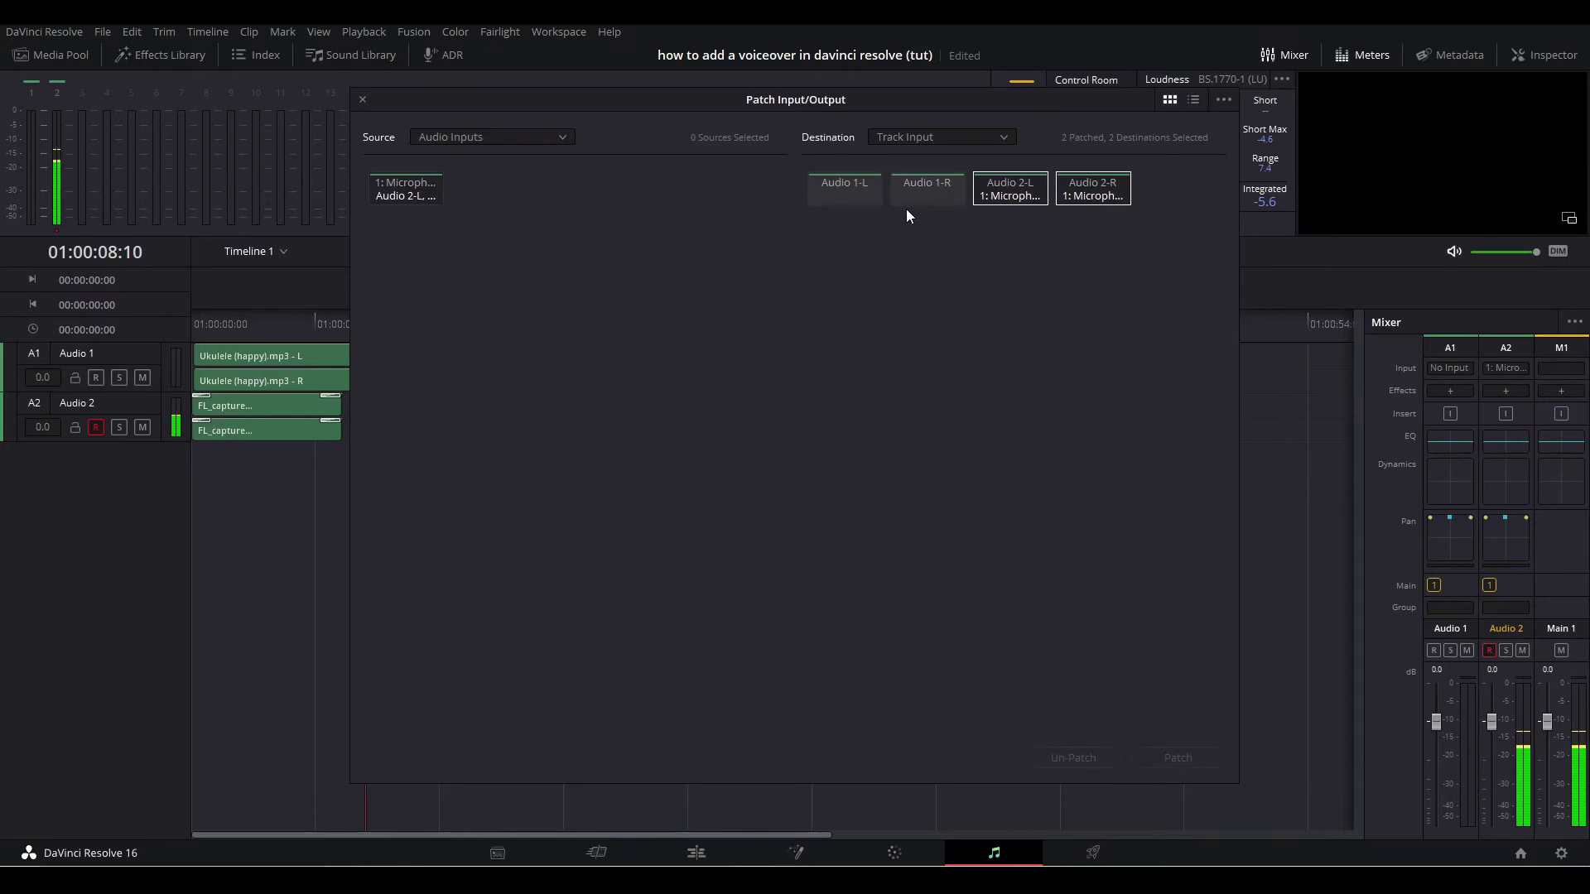
click(406, 188)
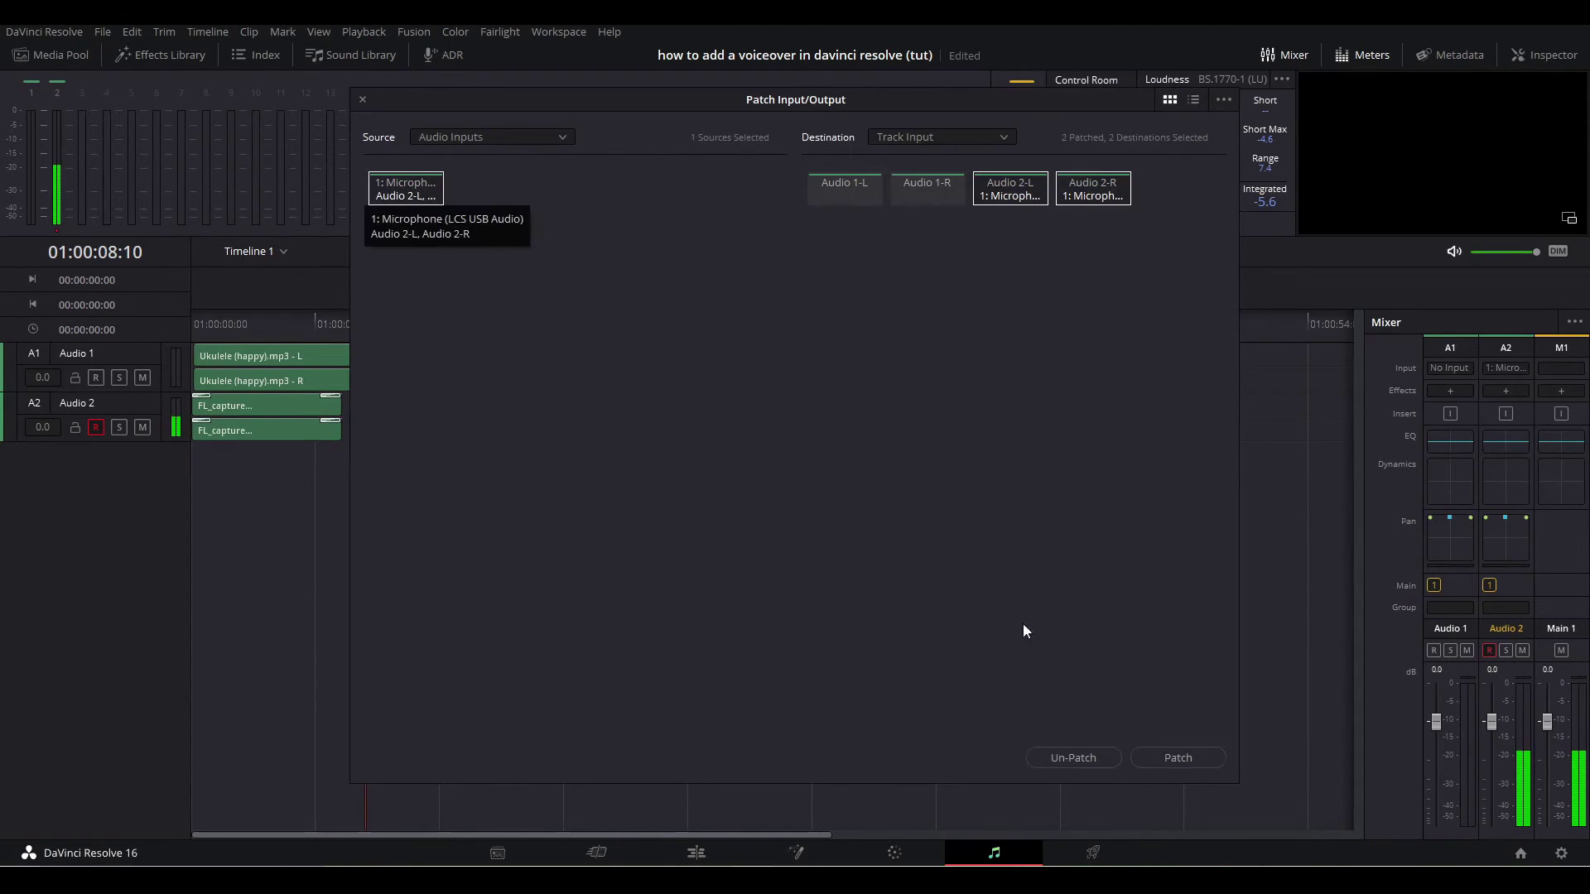
click(1201, 759)
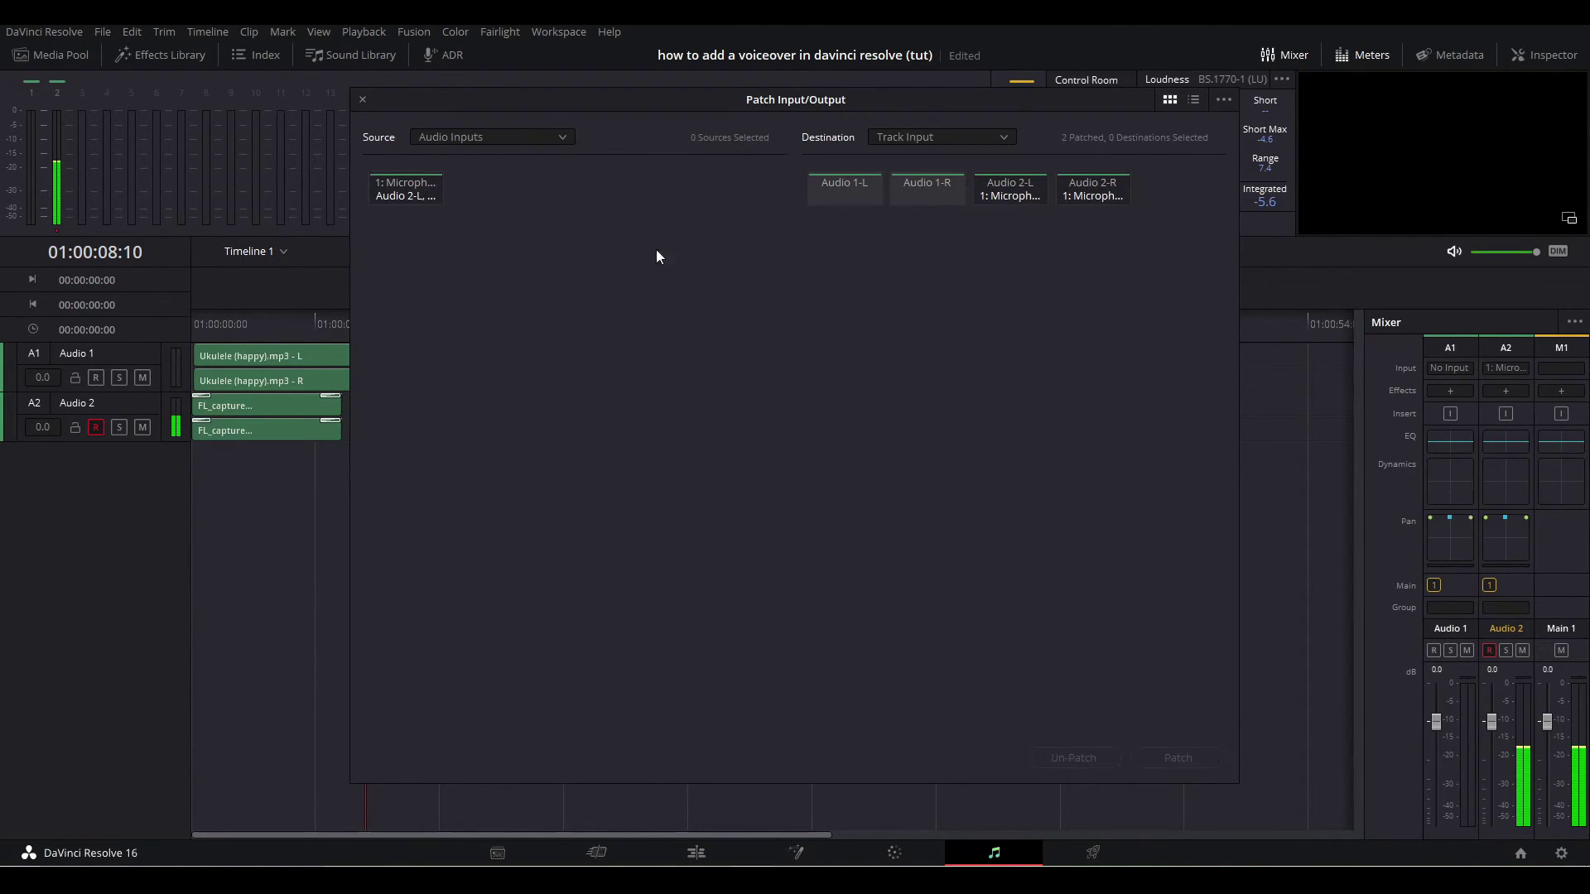
click(363, 100)
Record a second voiceover of about 3 seconds on Audio 2 from 01:00:08:10
click(810, 251)
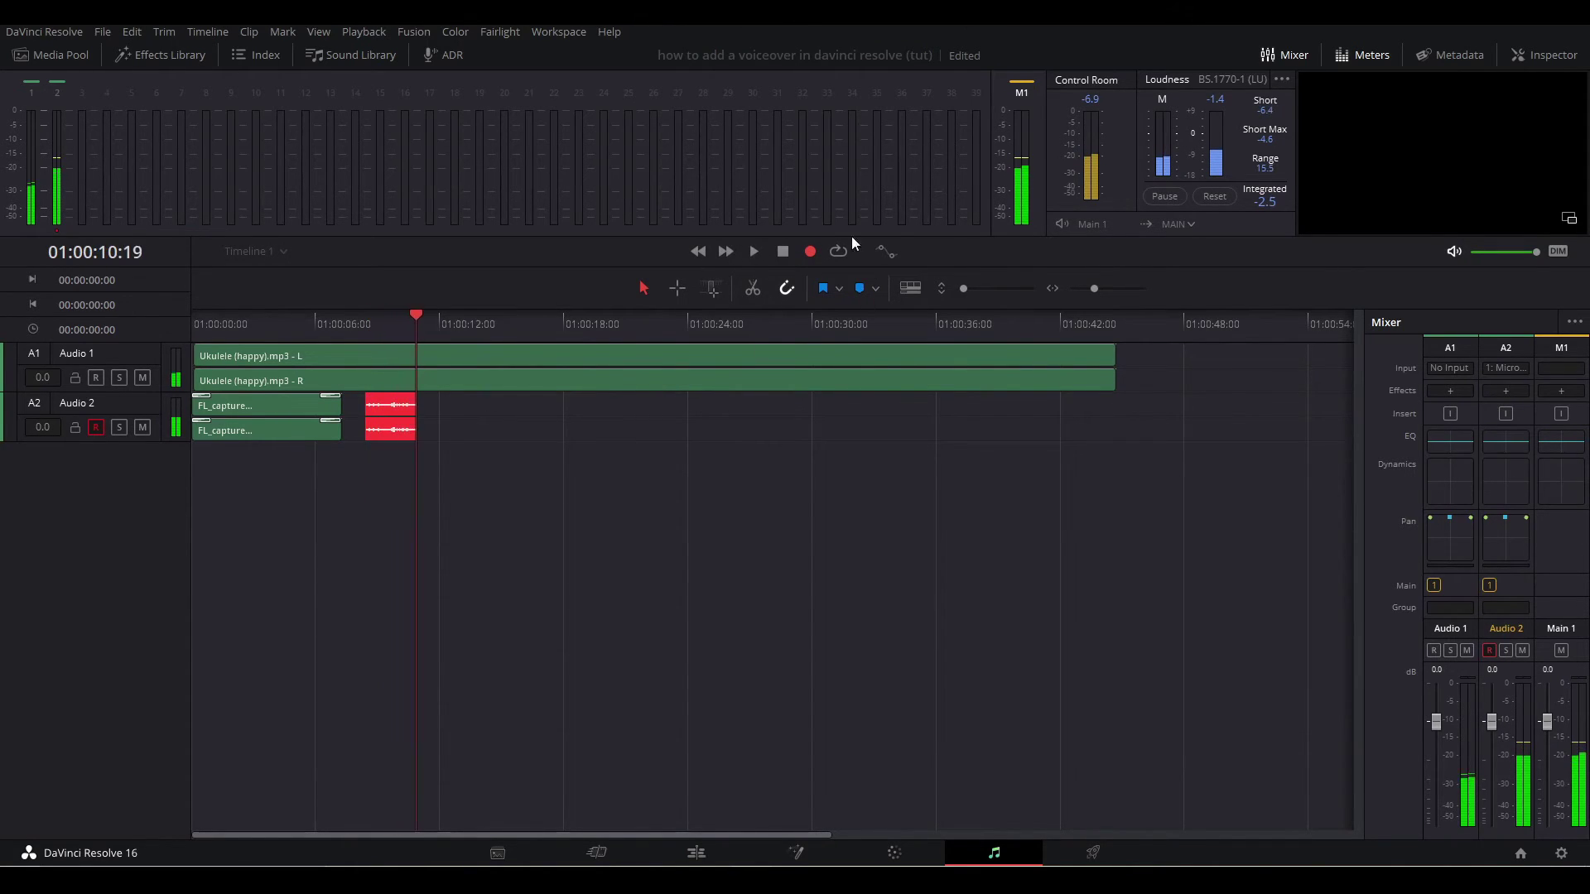
click(782, 251)
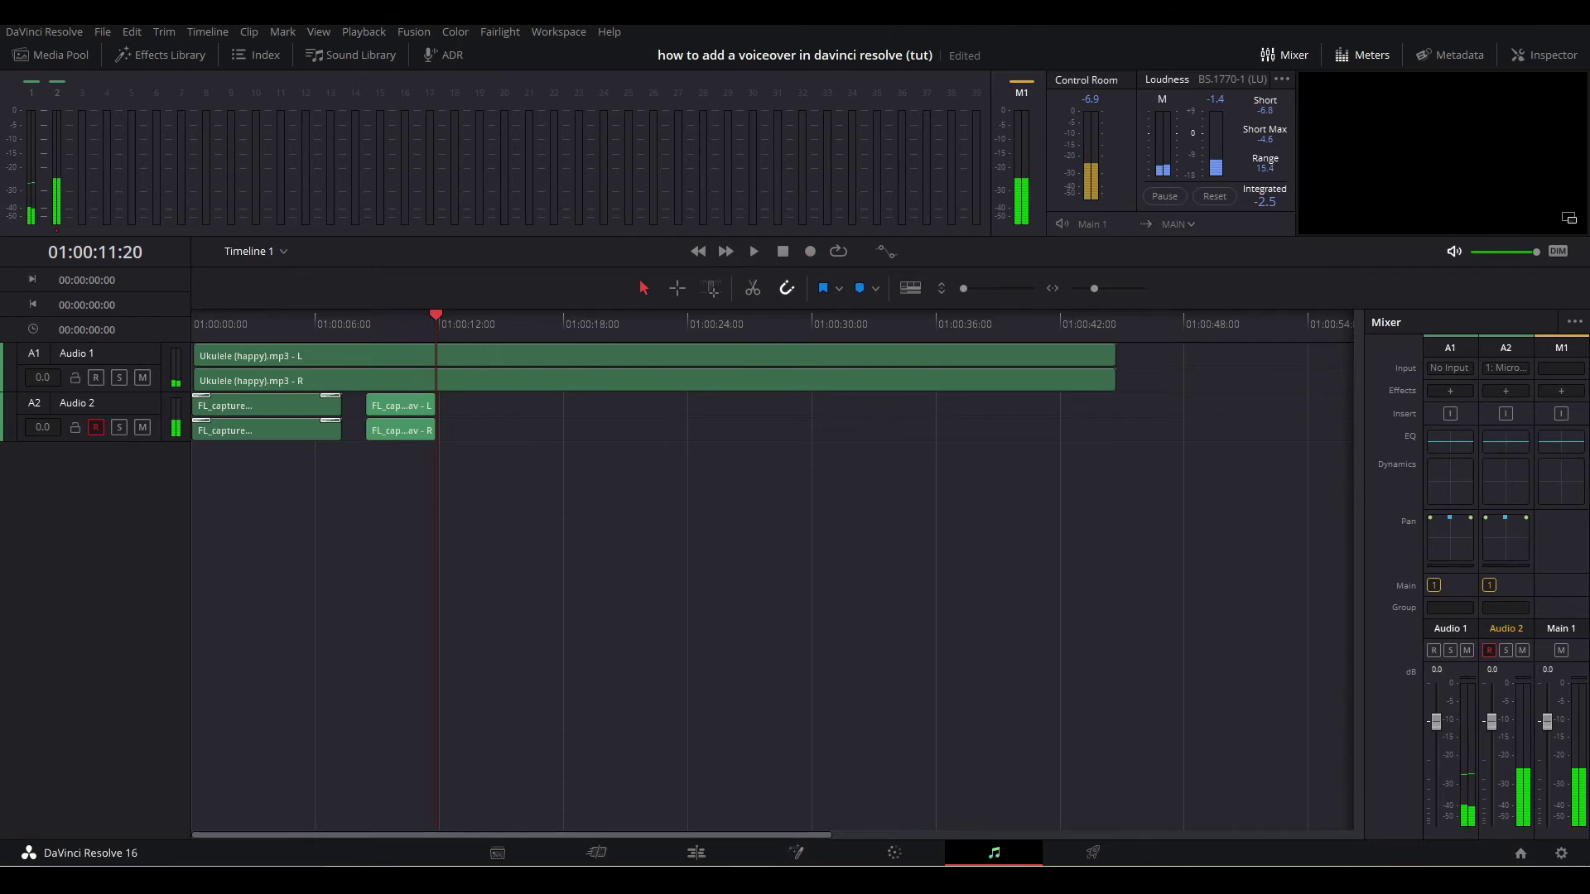
Check the system speaker volume, then play the second voiceover clip from its start on the Edit page
click(1462, 881)
click(1325, 843)
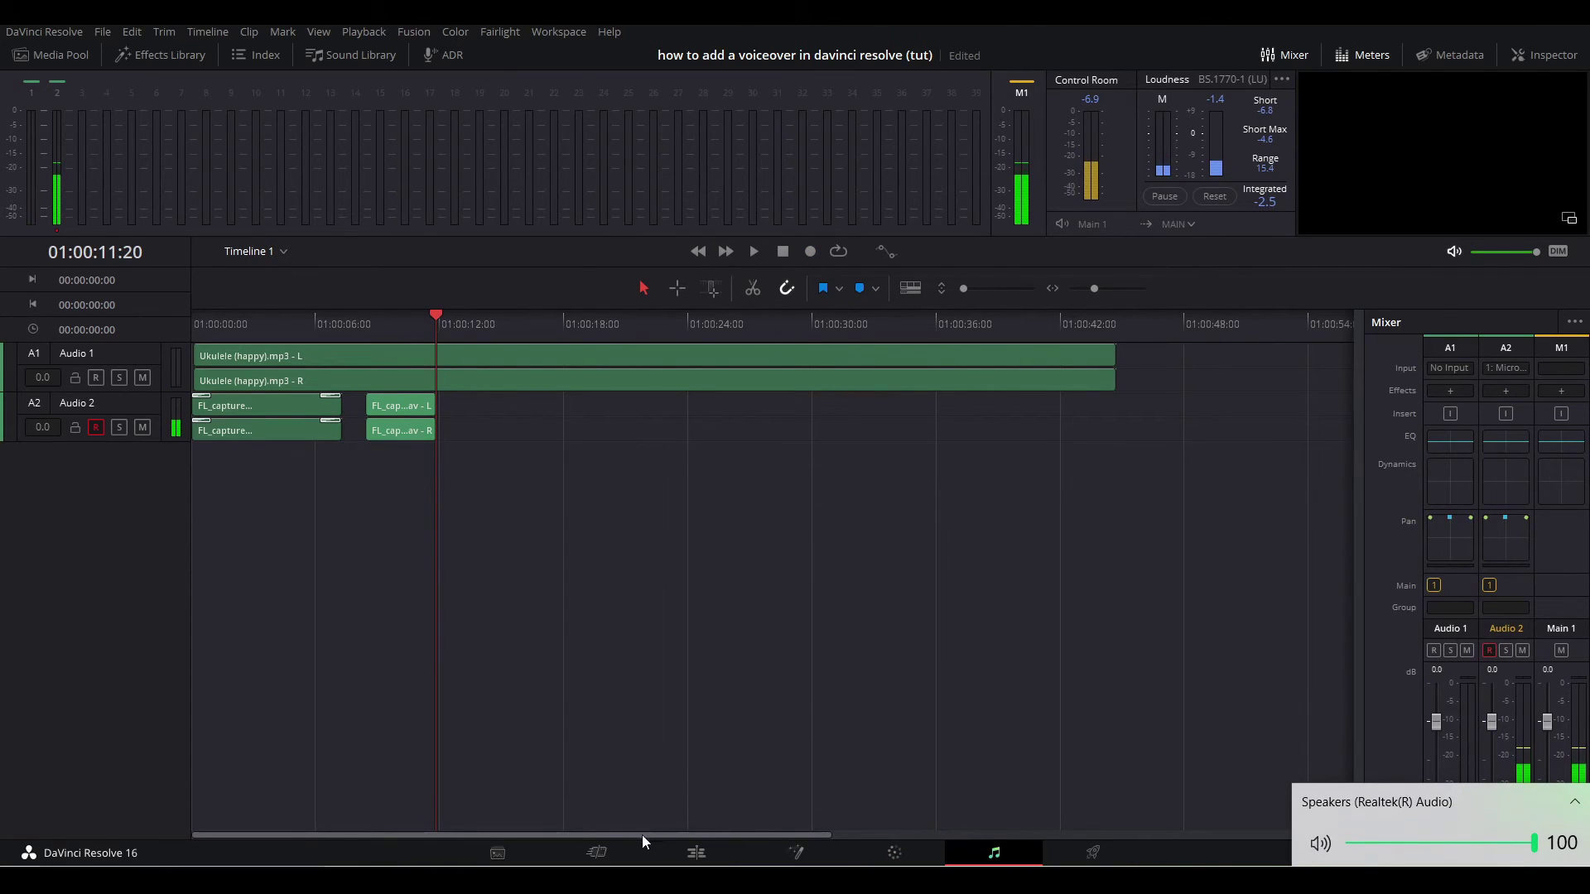
click(677, 842)
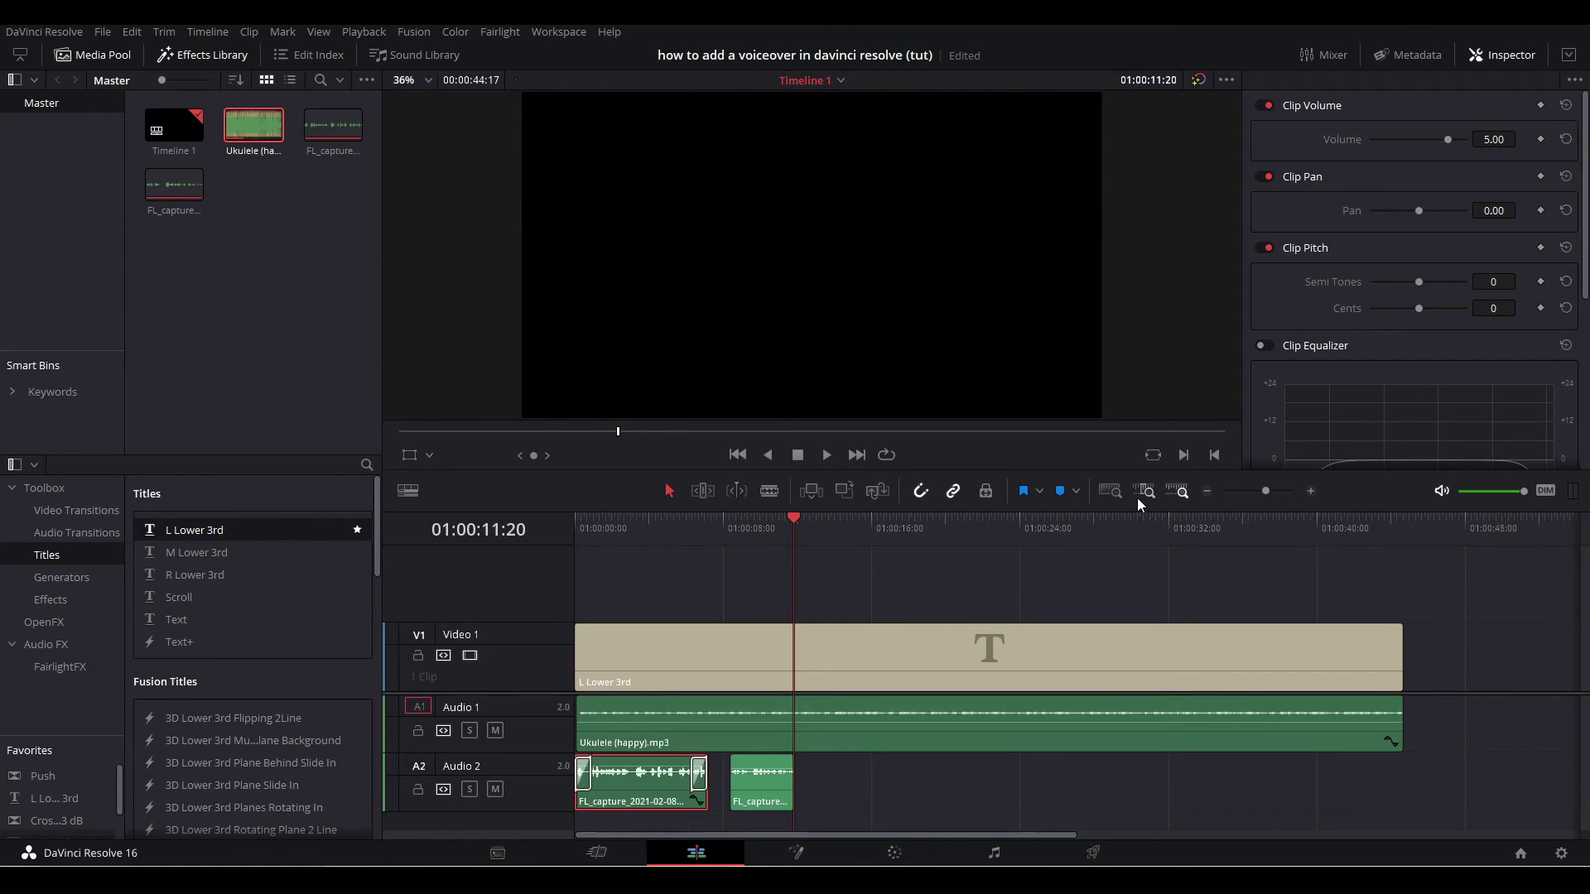
click(730, 530)
key(space)
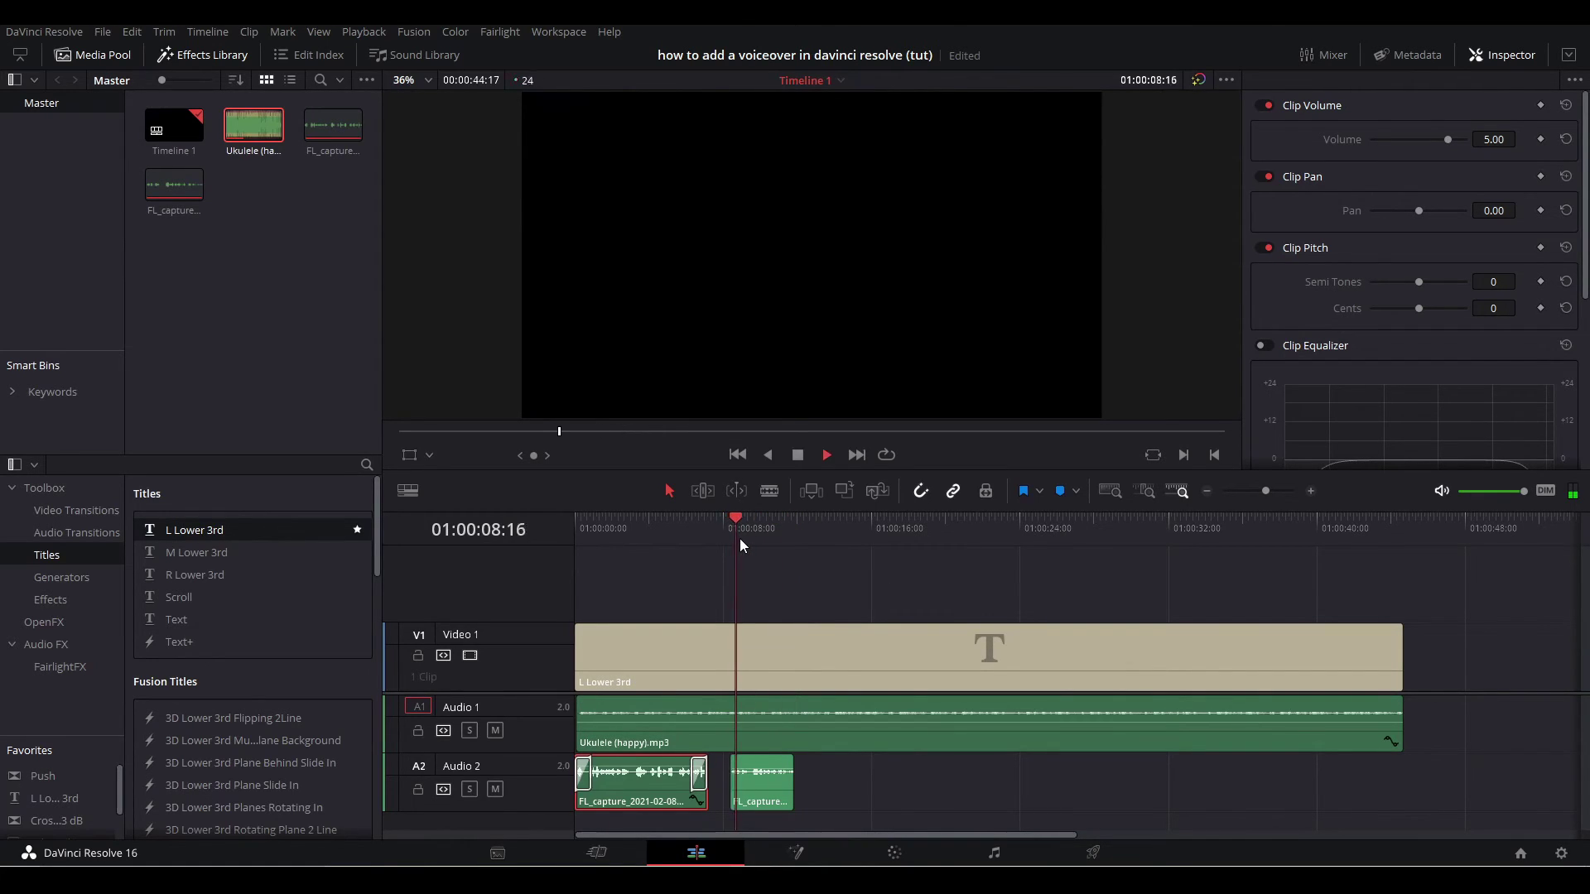
key(space)
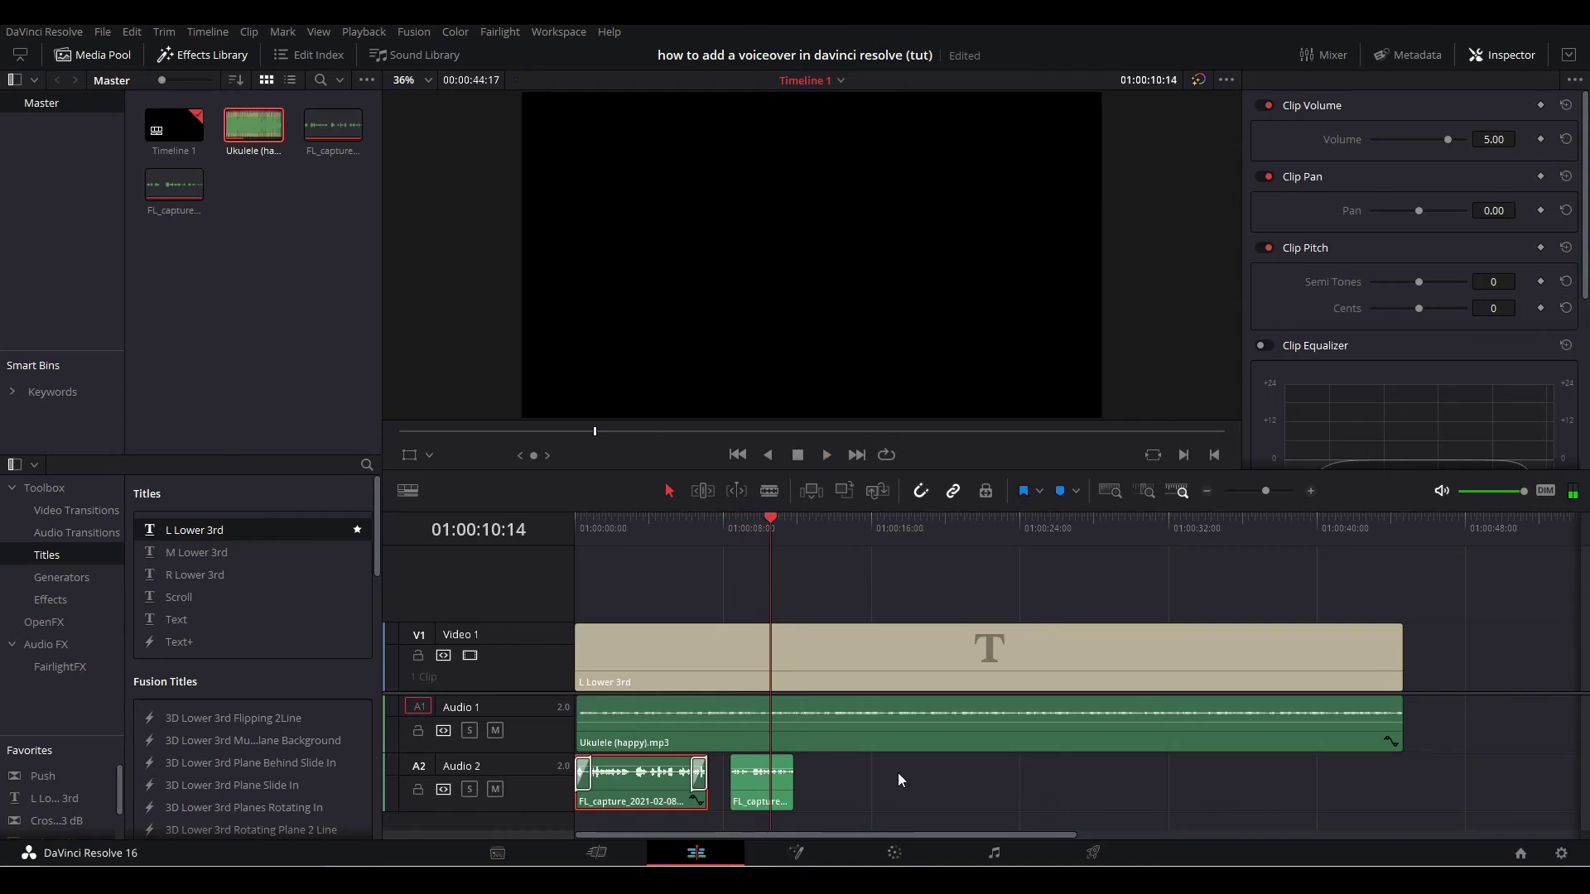
Move the playhead to 01:00:14:19 and record a third voiceover of about 5 seconds on Audio 2 in Fairlight
drag(772, 530, 798, 534)
click(850, 534)
click(994, 853)
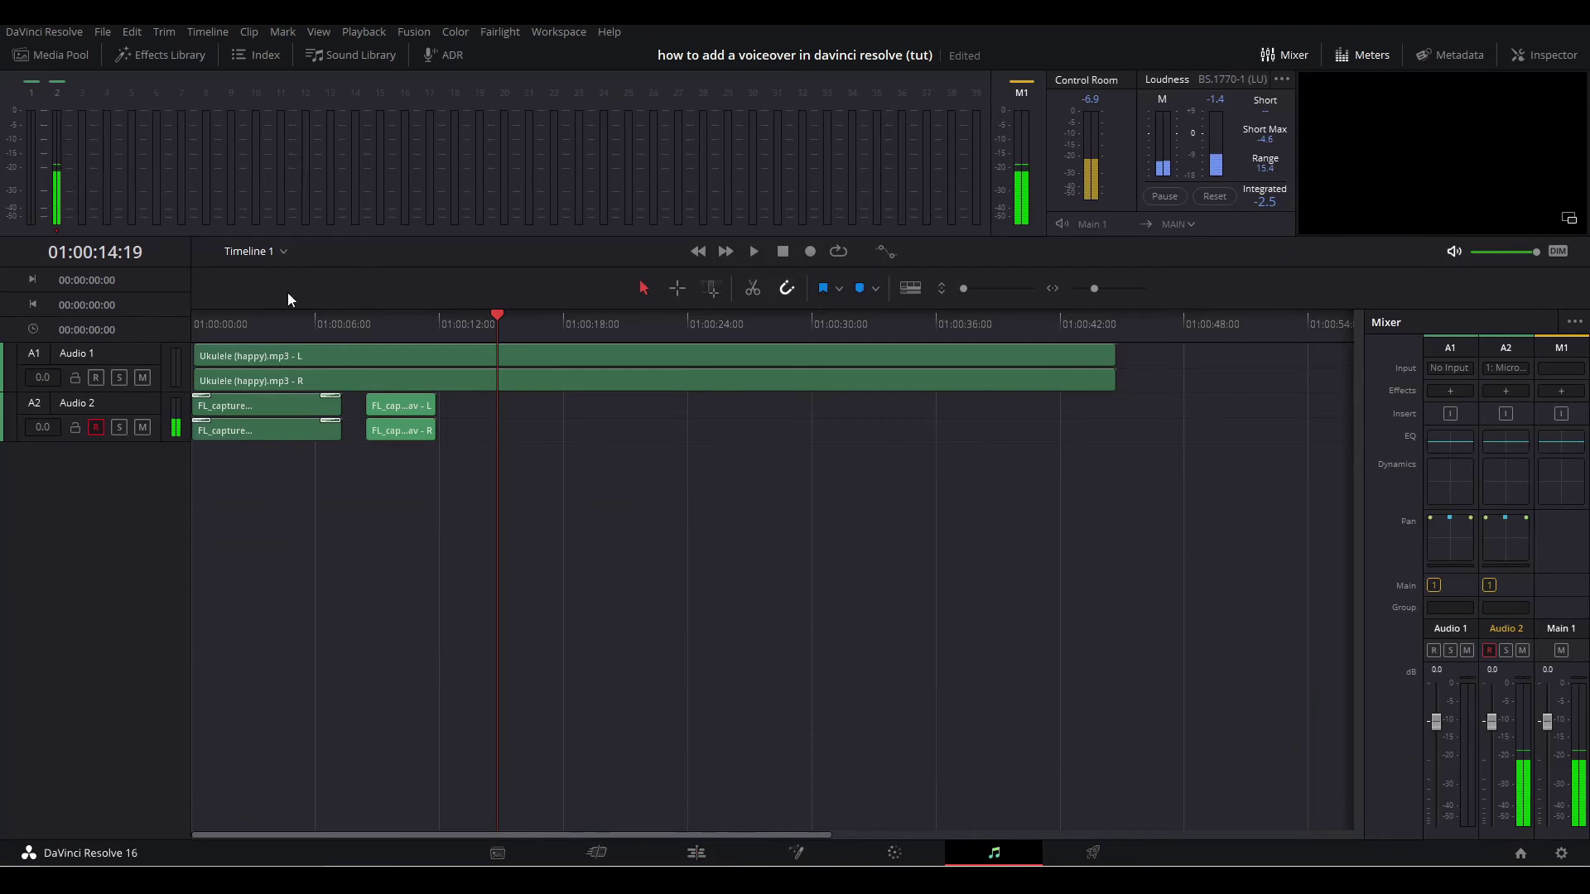
click(811, 251)
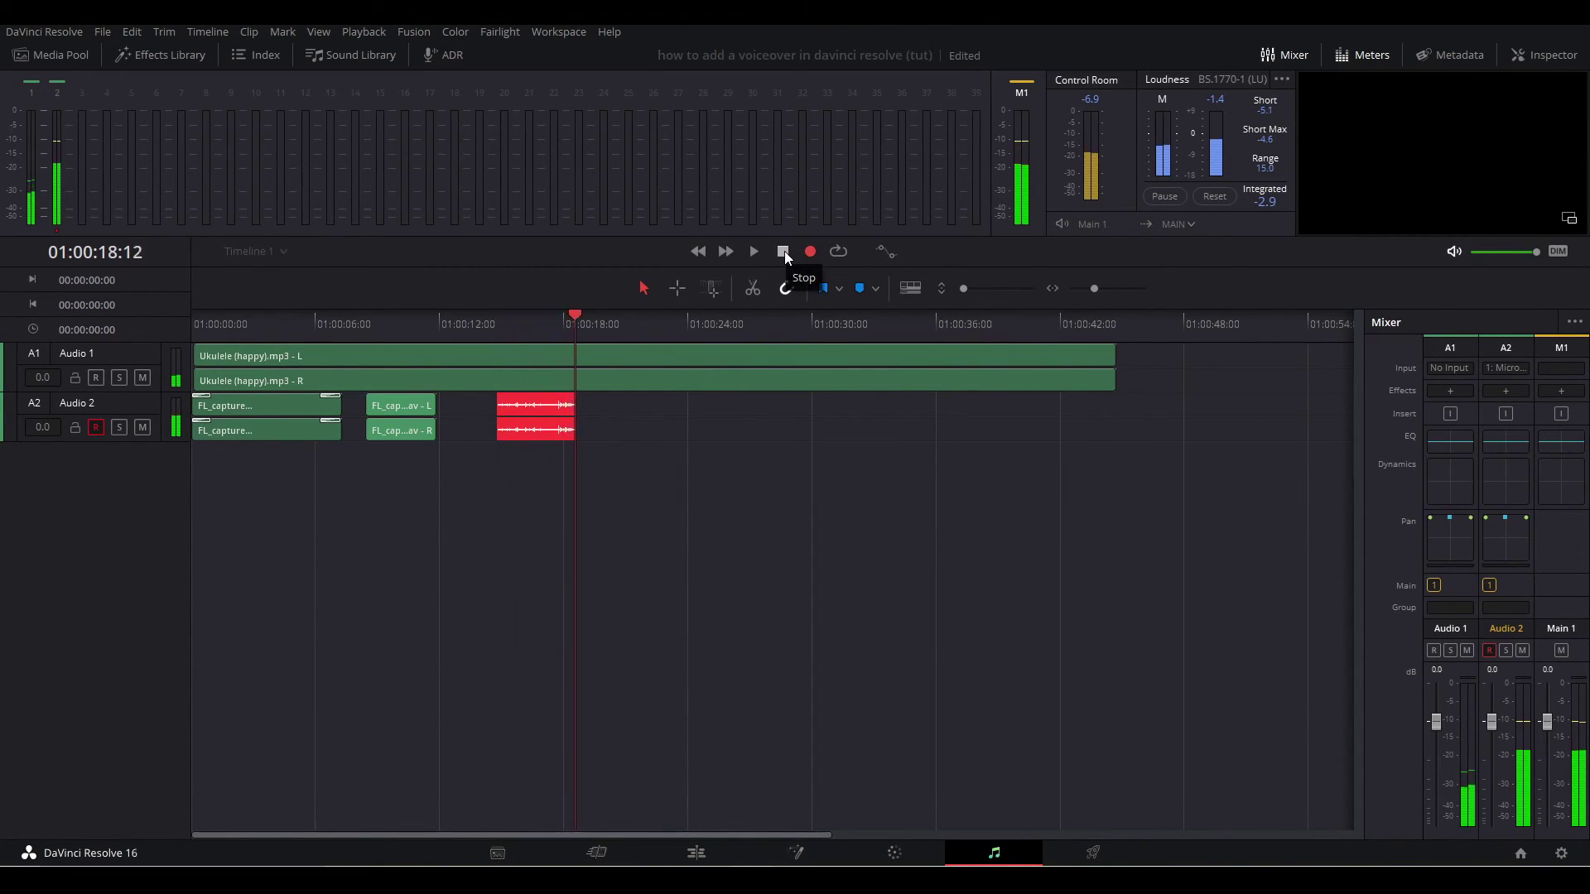
click(783, 251)
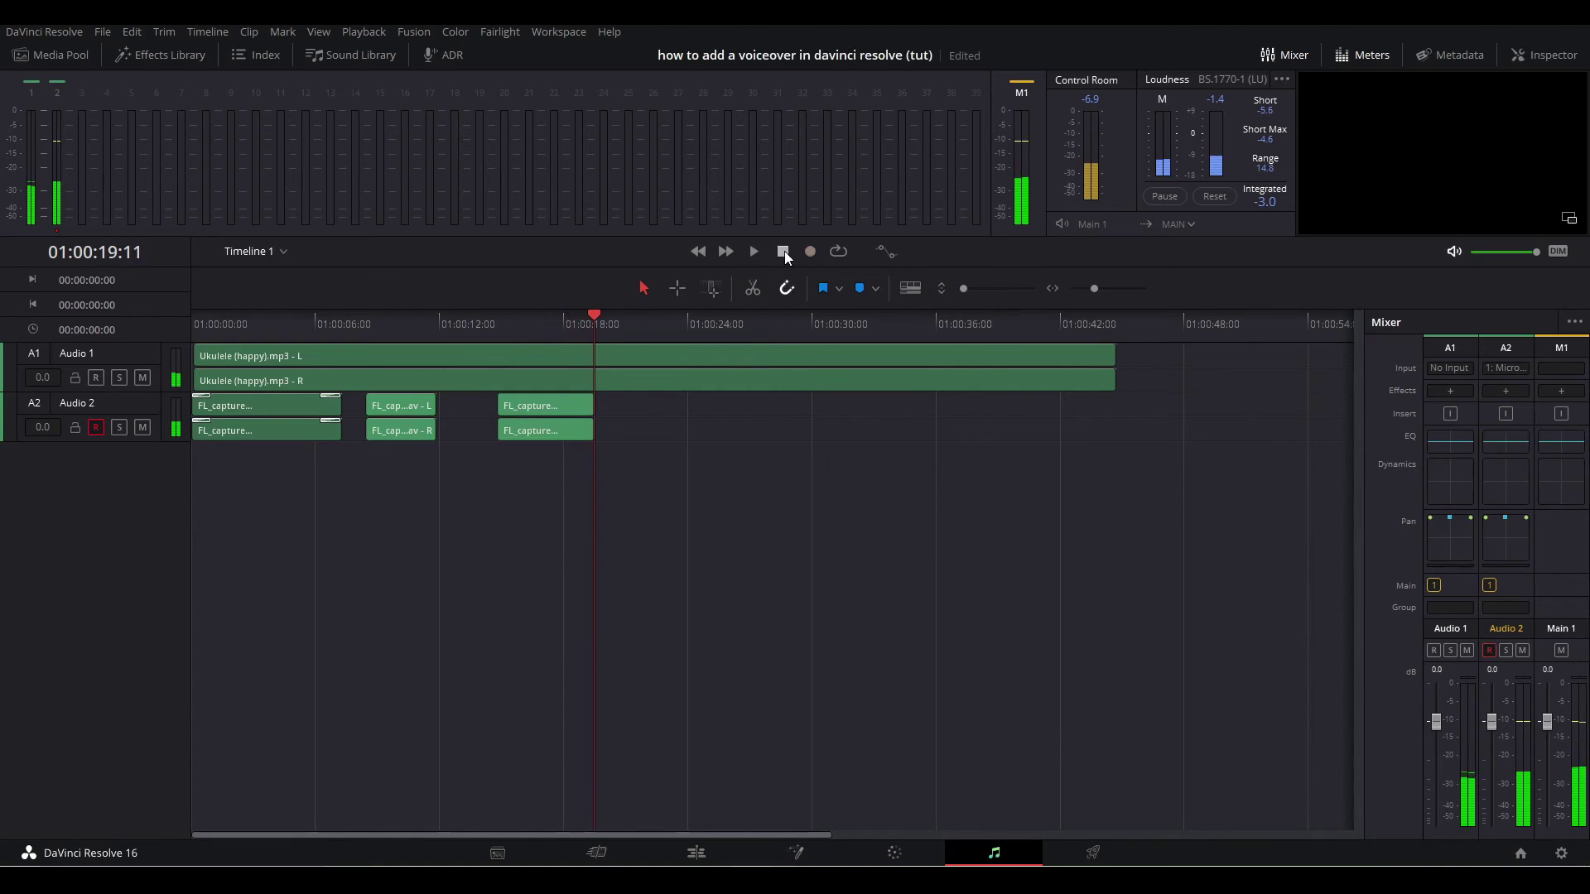
Play the third voiceover clip on the Edit page and delete it from Audio 2
click(696, 855)
click(851, 548)
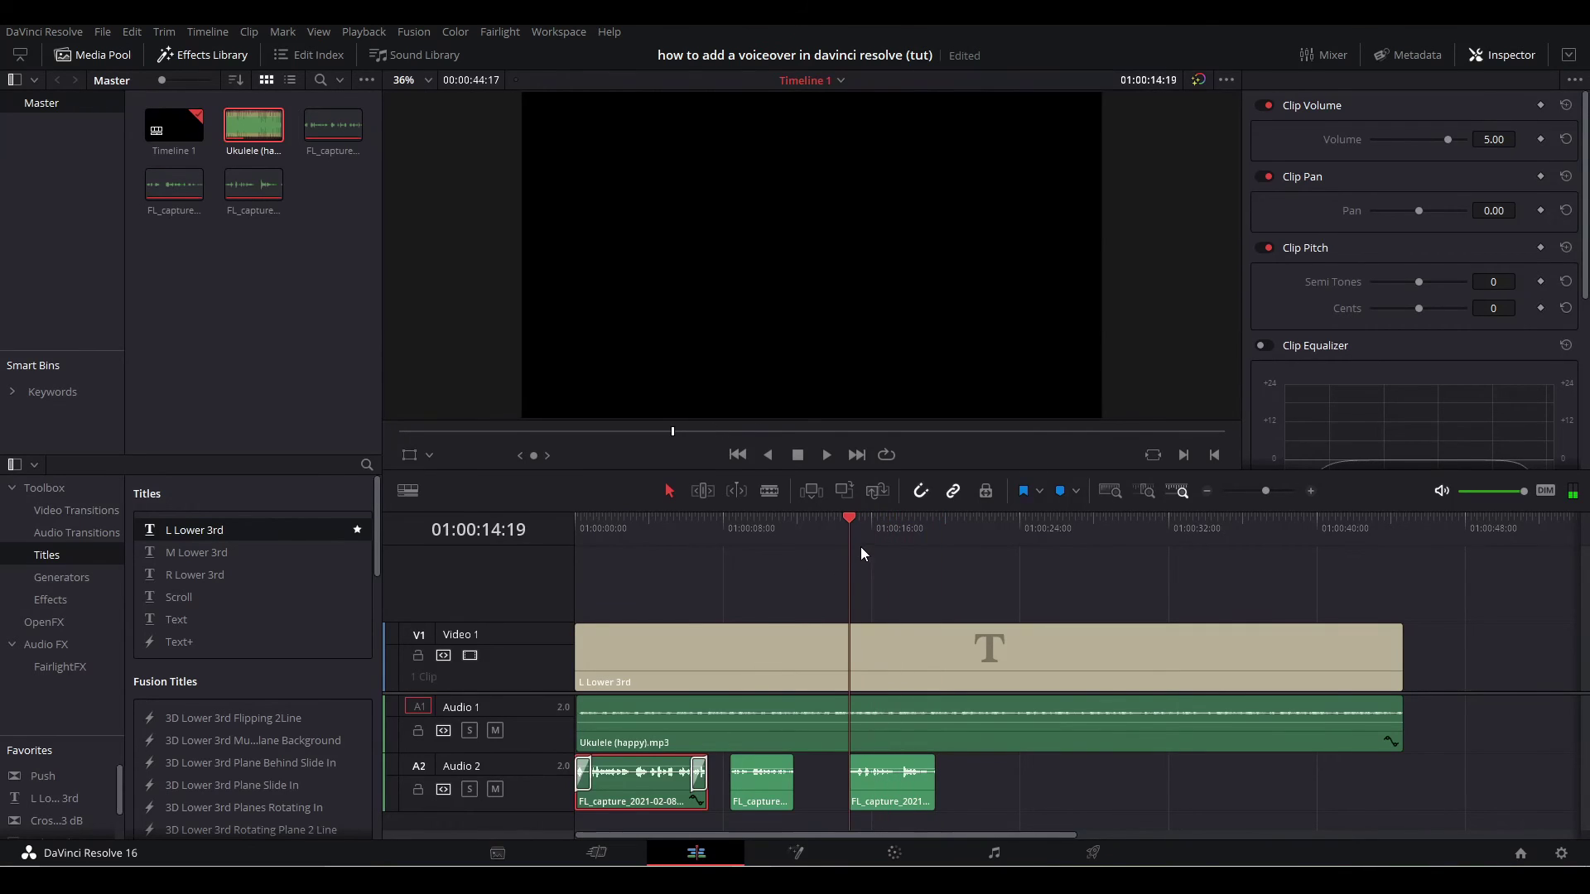
key(space)
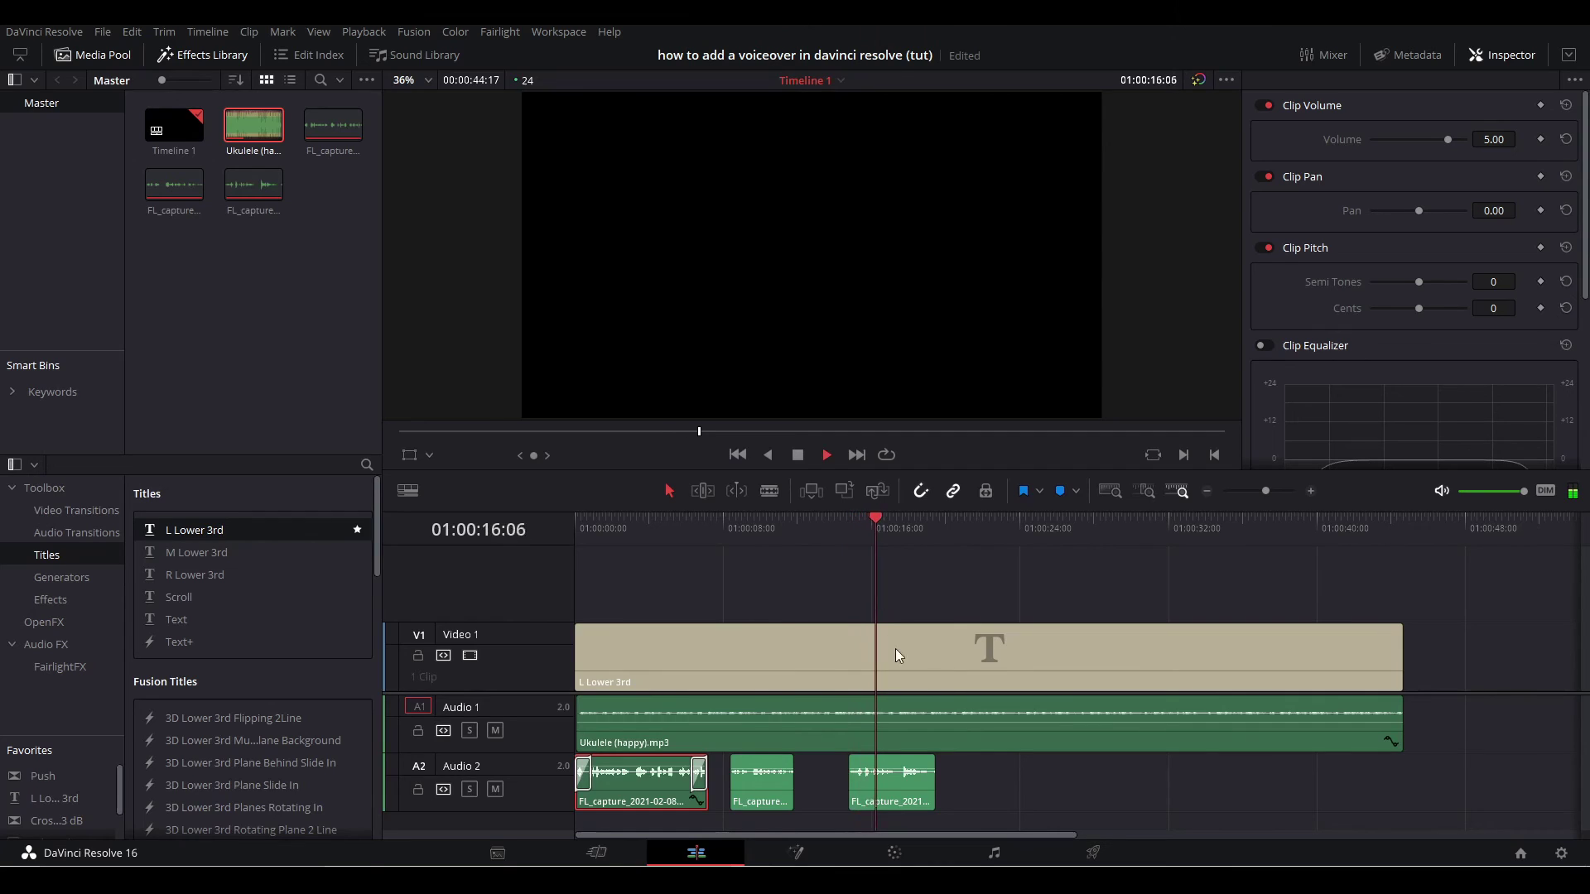
key(space)
click(886, 785)
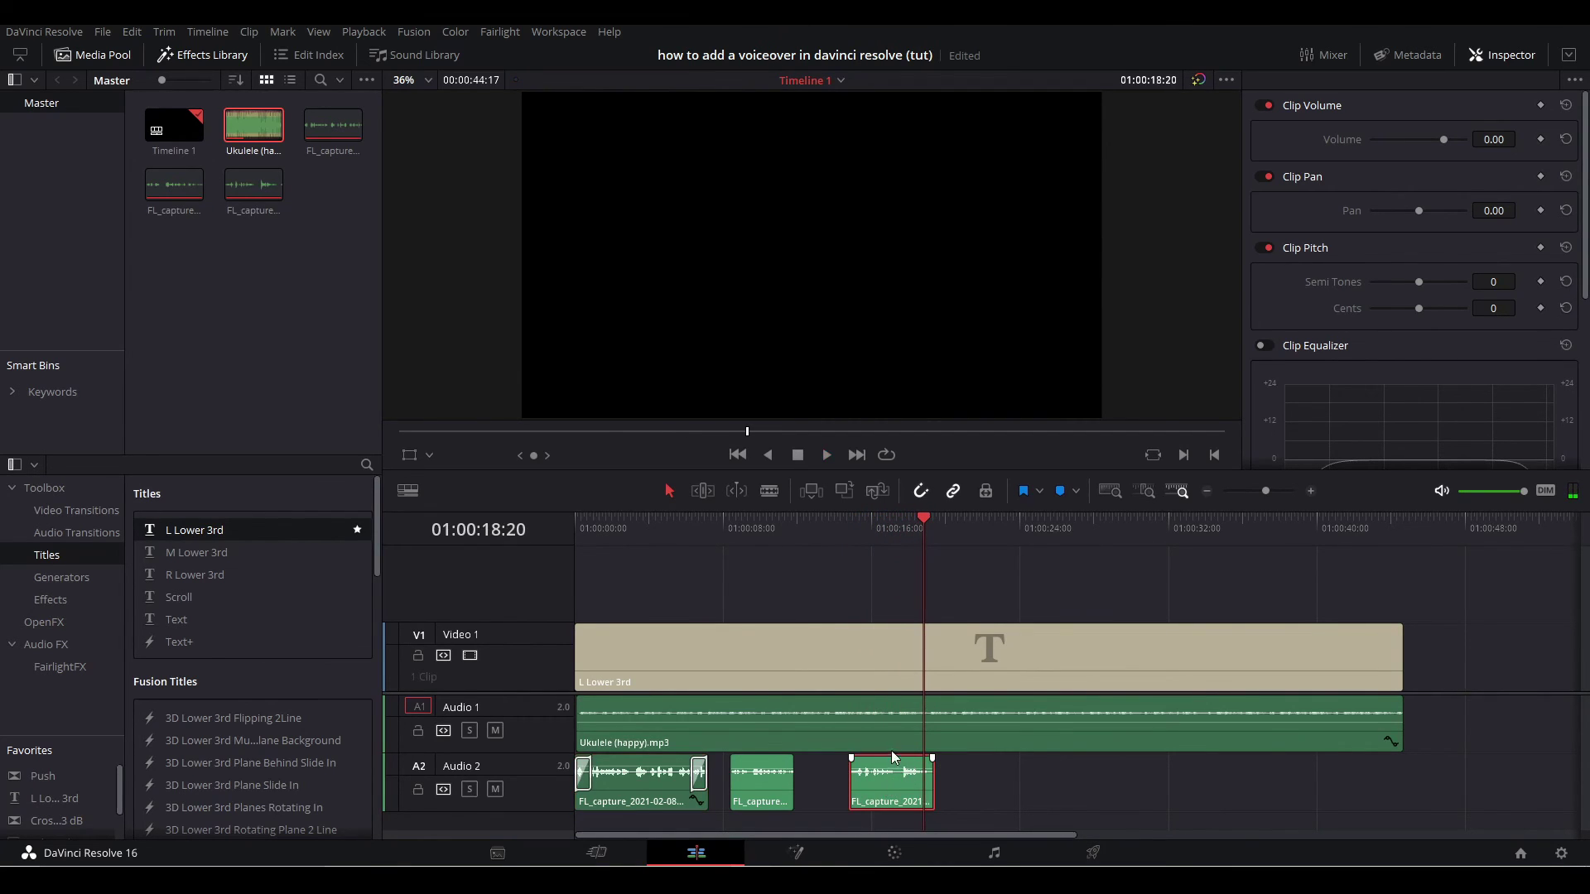
key(Delete)
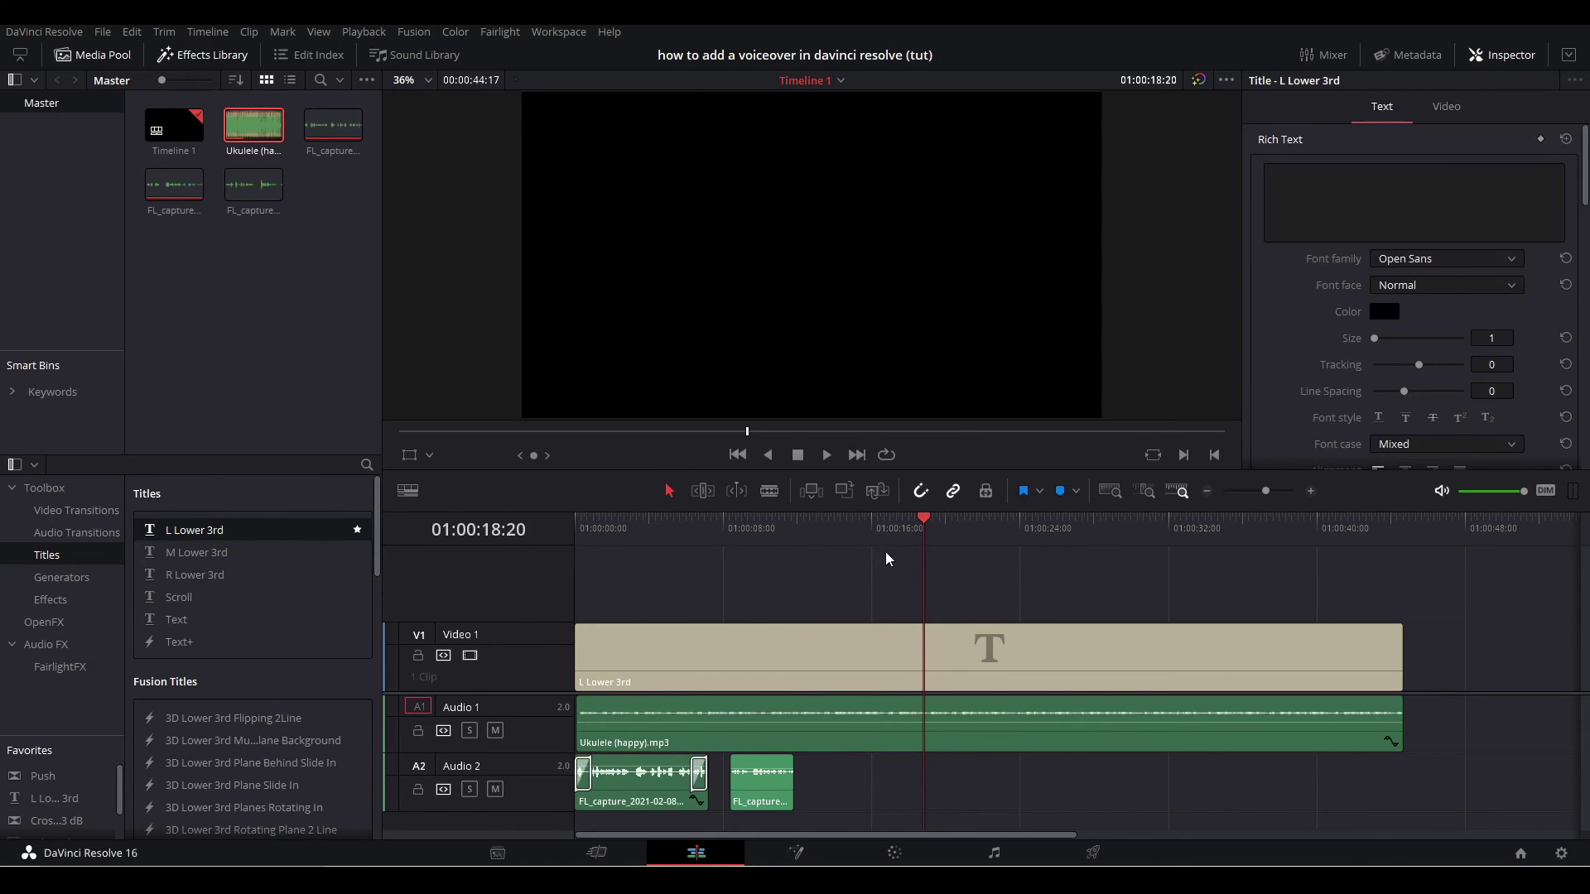